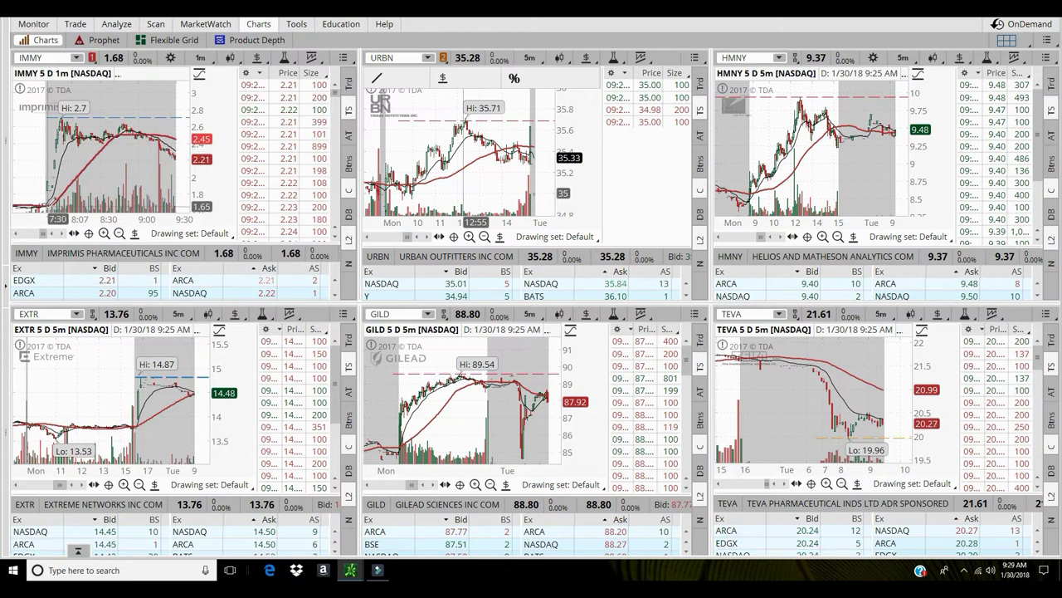
{"action": "left_click_drag", "start_coordinate": [30, 169], "coordinate": [166, 177]}
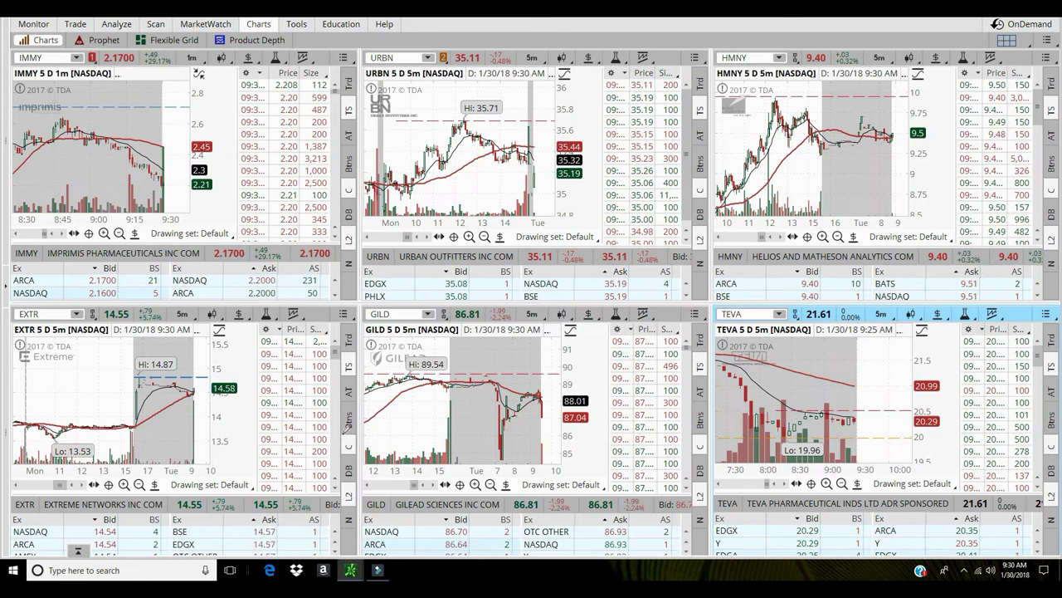
{"action": "left_click", "coordinate": [260, 419]}
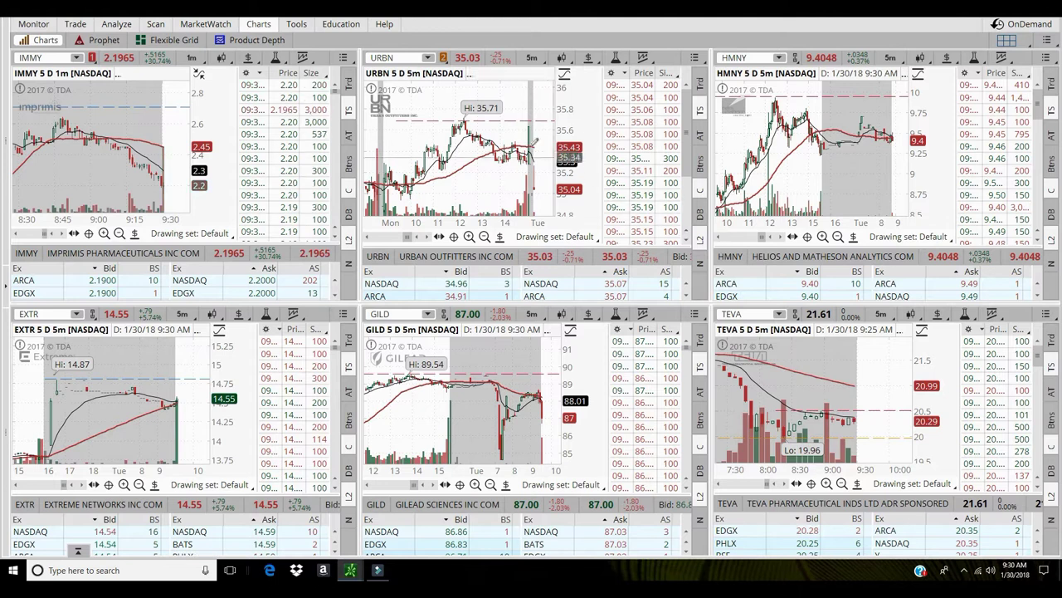
- Load the symbol JPM in the chart cell showing URBN and bring its latest bars into view
{"action": "left_click", "coordinate": [408, 60]}
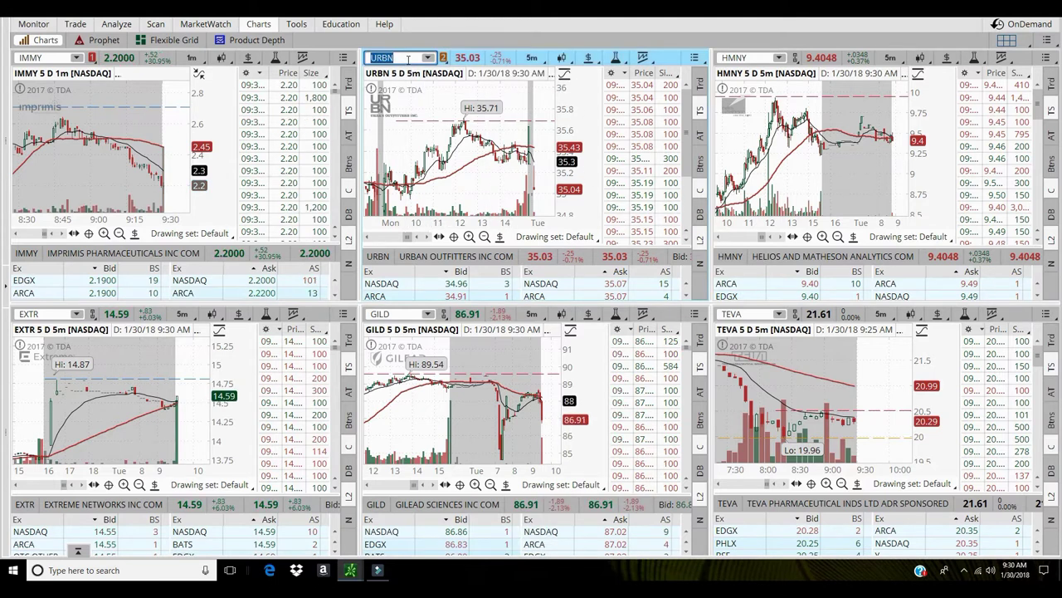
{"action": "type", "text": "JPM"}
{"action": "key", "text": "Return"}
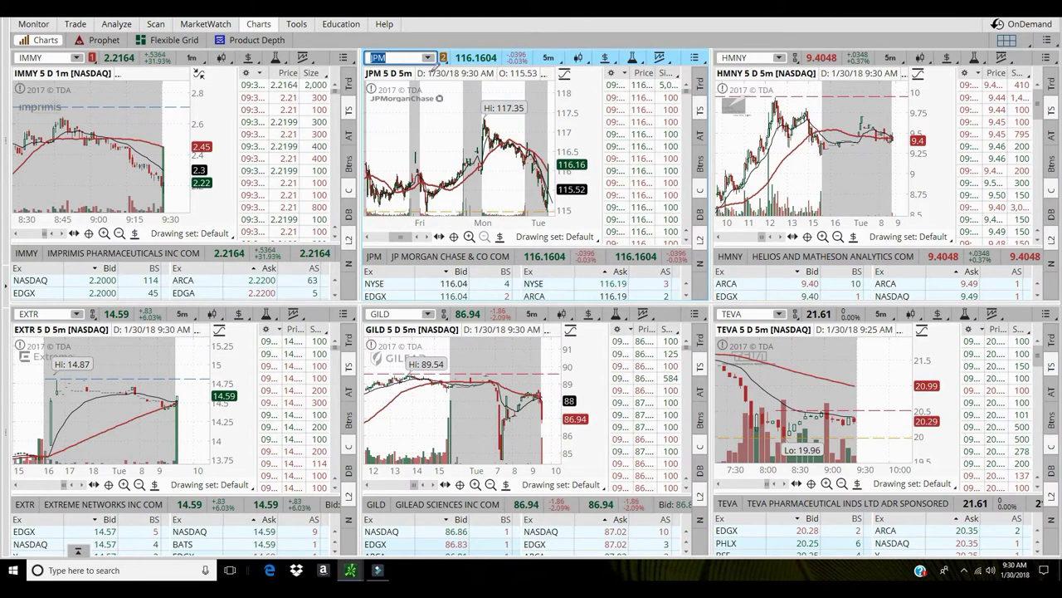
{"action": "scroll", "coordinate": [544, 158], "scroll_direction": "up", "scroll_amount": 4}
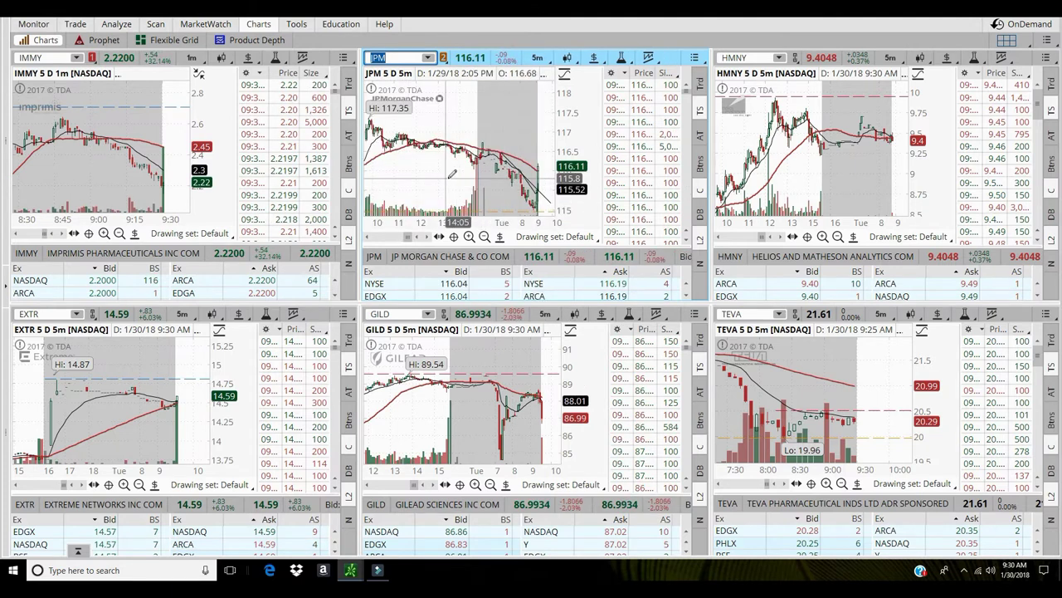
{"action": "scroll", "coordinate": [544, 174], "scroll_direction": "up", "scroll_amount": 2}
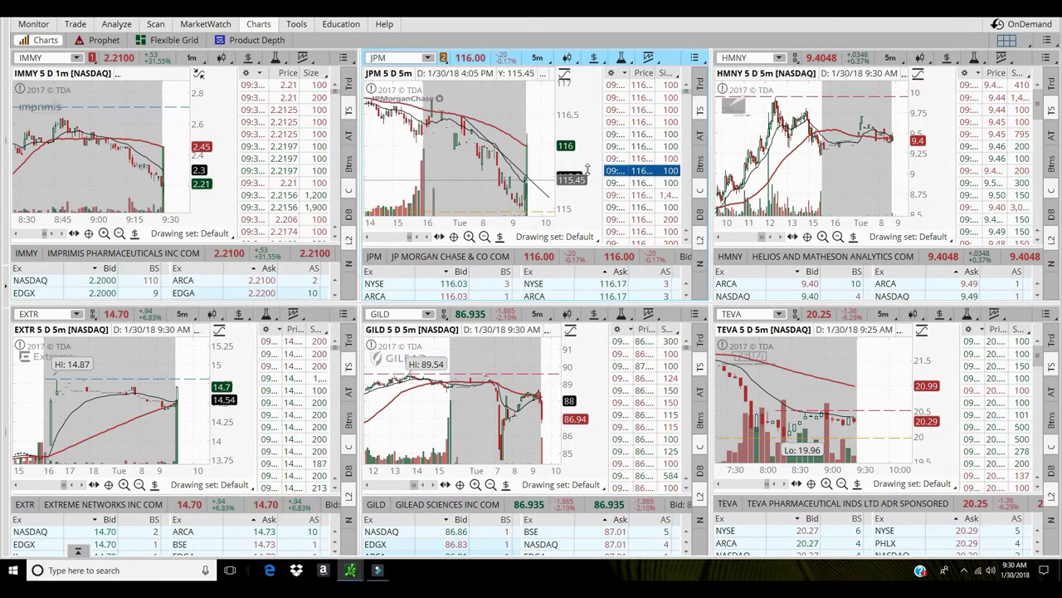
{"action": "left_click_drag", "start_coordinate": [400, 166], "coordinate": [556, 177]}
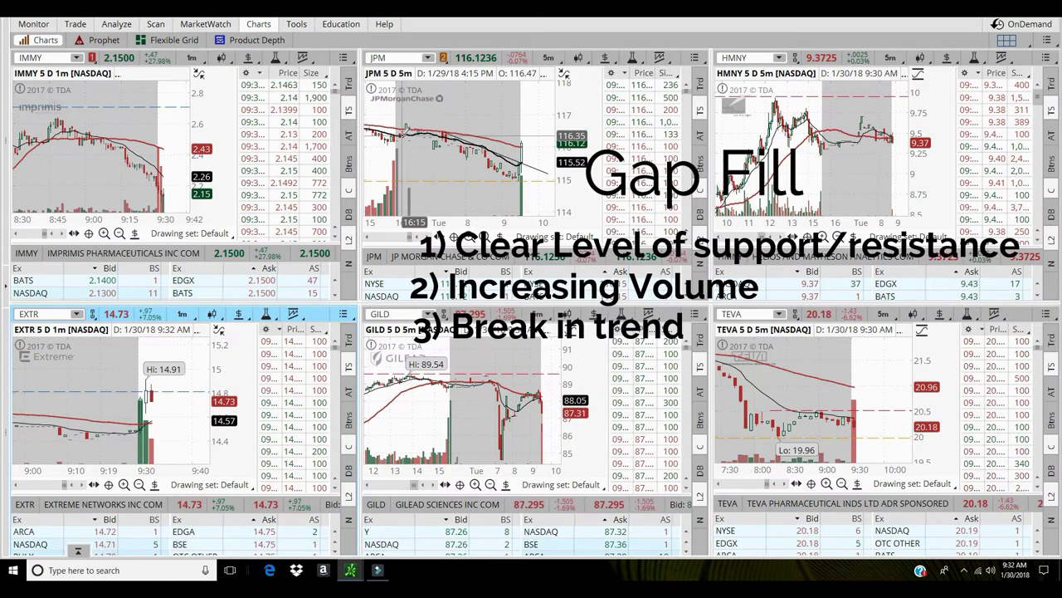
- Place a price level at about 116.09 on the JPM 5-minute chart and colour it purple
{"action": "scroll", "coordinate": [469, 178], "scroll_direction": "up", "scroll_amount": 3}
{"action": "right_click", "coordinate": [469, 178]}
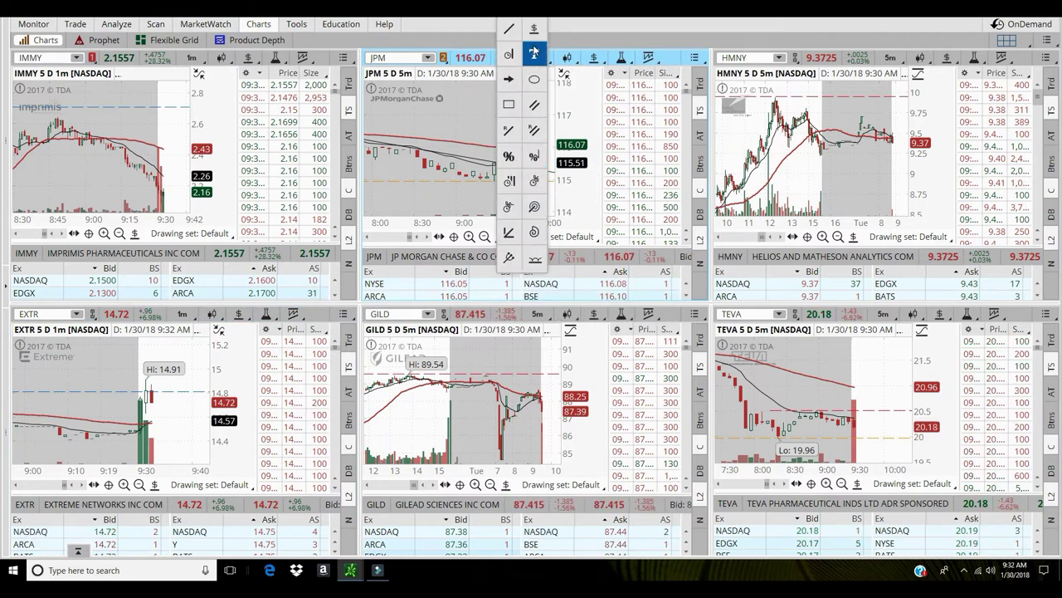
{"action": "left_click", "coordinate": [534, 29]}
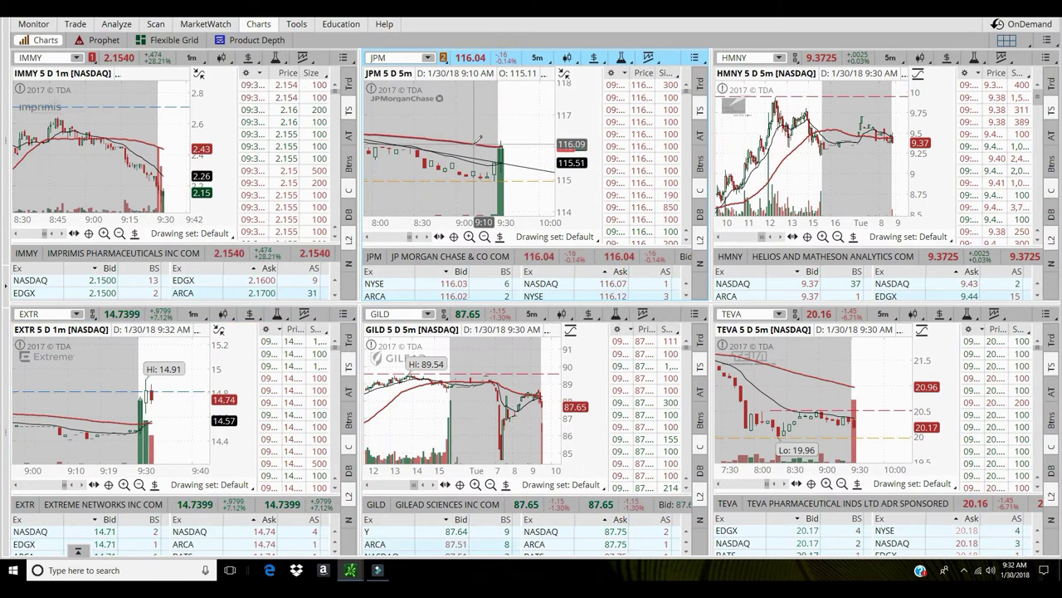
{"action": "right_click", "coordinate": [535, 141]}
{"action": "left_click", "coordinate": [573, 156]}
{"action": "left_click", "coordinate": [383, 378]}
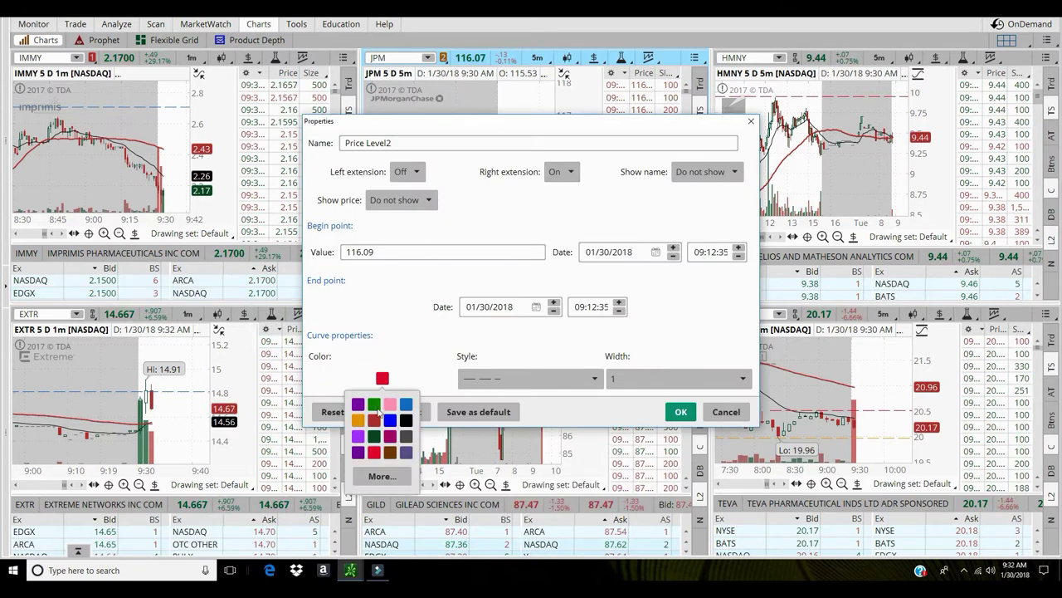
{"action": "left_click", "coordinate": [362, 407]}
{"action": "left_click", "coordinate": [678, 411]}
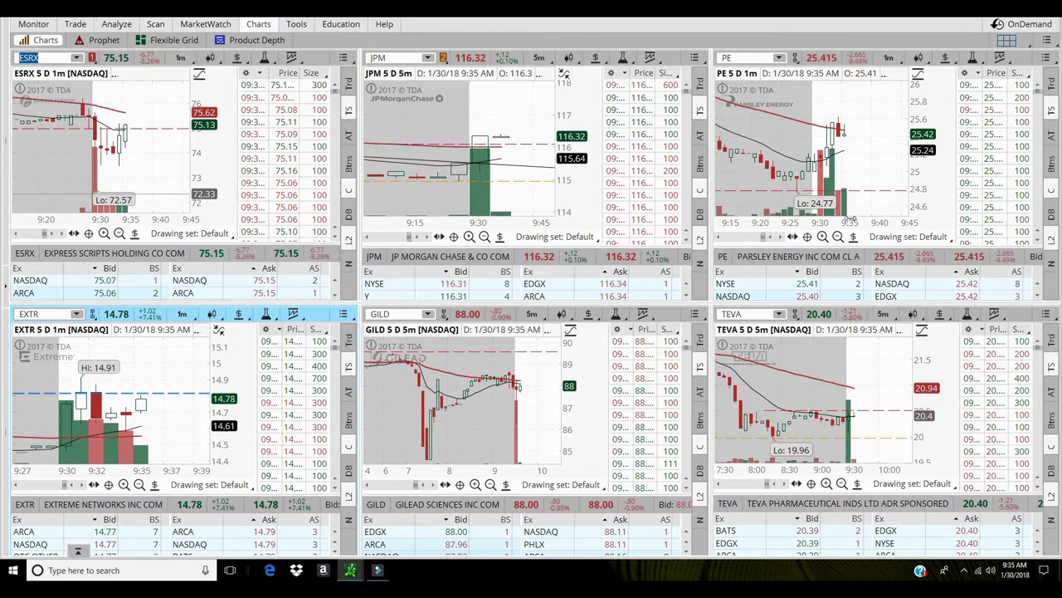
- Add a second price level at about 116.07 on the JPM chart and change its line colour
{"action": "left_click", "coordinate": [220, 141]}
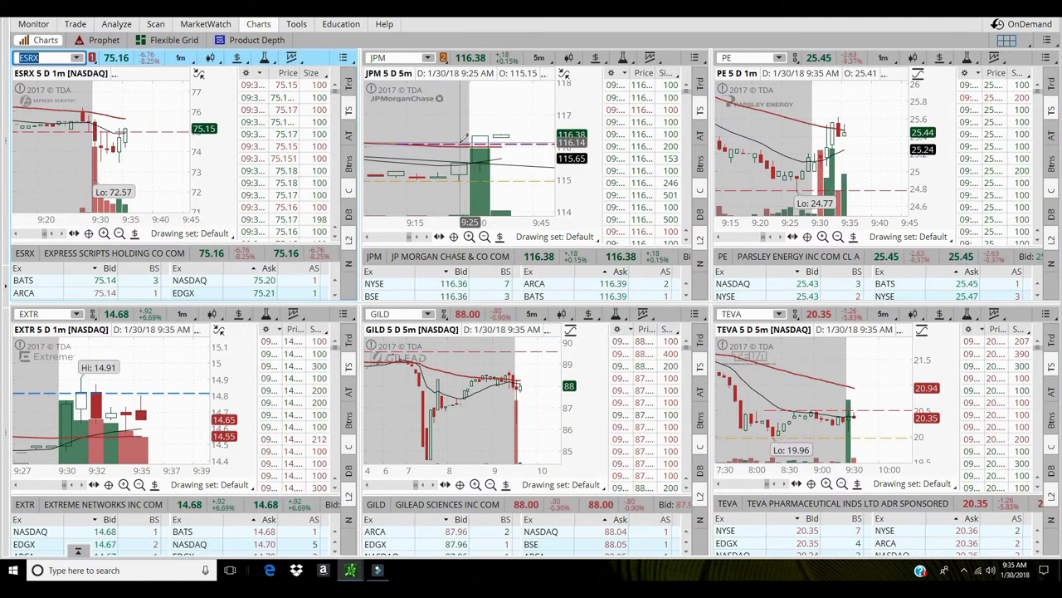
{"action": "left_click", "coordinate": [461, 141]}
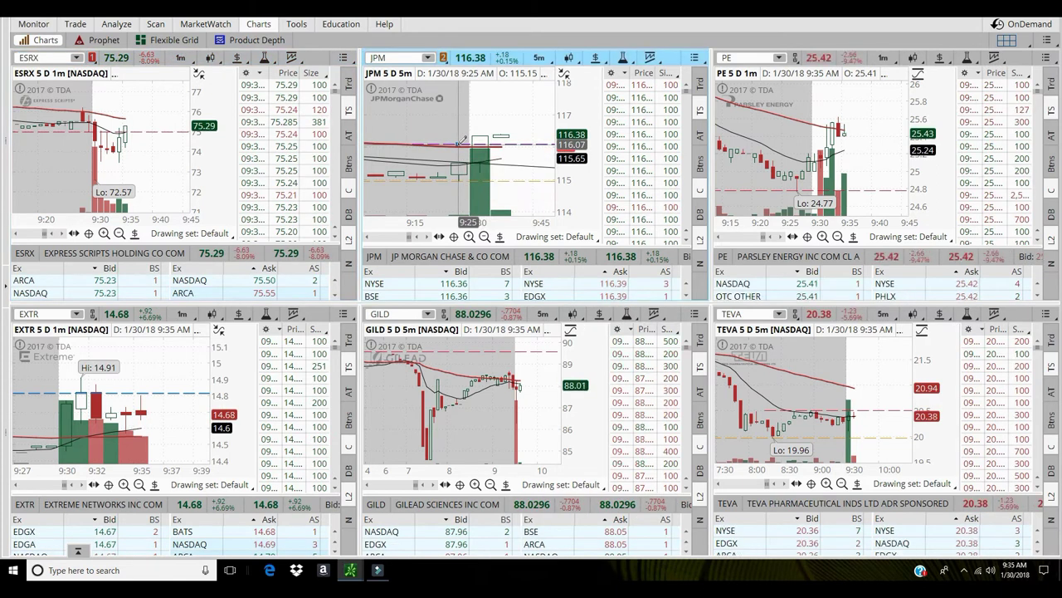
{"action": "right_click", "coordinate": [530, 152]}
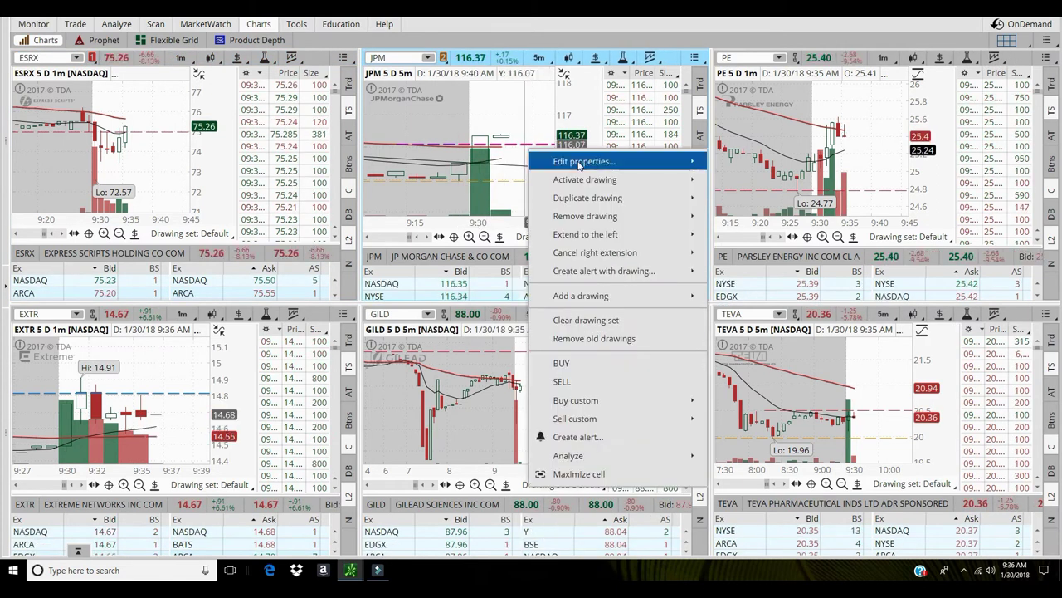
{"action": "mouse_move", "coordinate": [681, 161]}
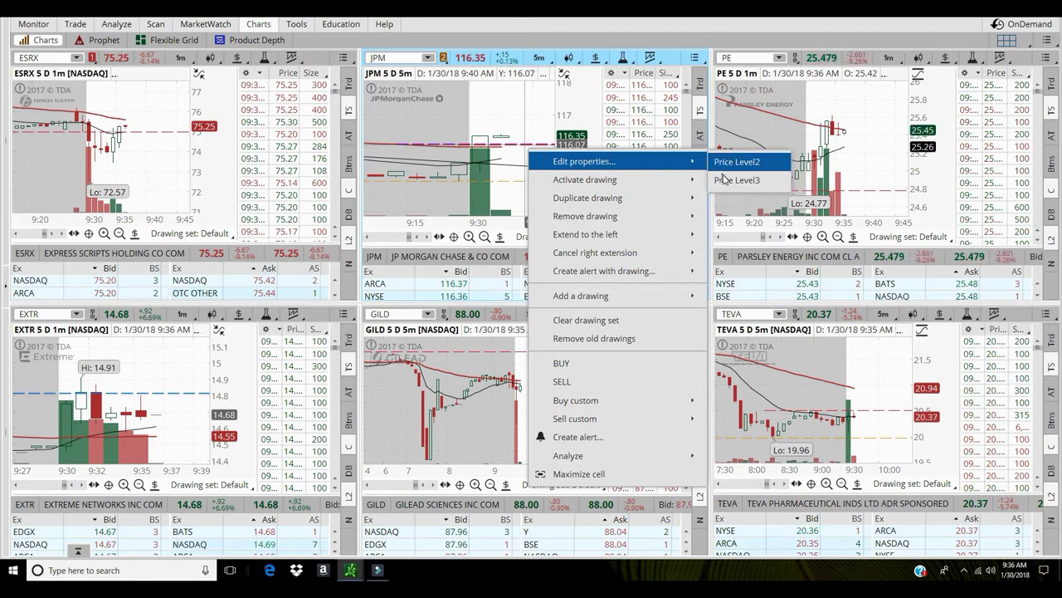
{"action": "left_click", "coordinate": [726, 180]}
{"action": "left_click", "coordinate": [382, 378]}
{"action": "left_click", "coordinate": [390, 428]}
{"action": "left_click", "coordinate": [680, 412]}
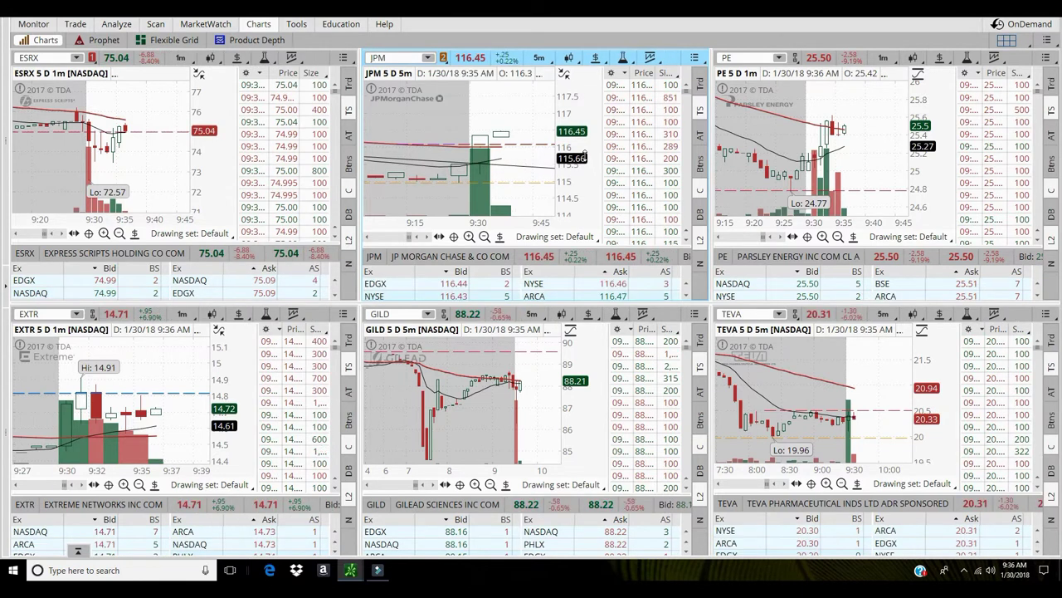
- Examine JPM's multi-day price history around its lower price level and return to the current session's bars
{"action": "left_click", "coordinate": [485, 237]}
{"action": "left_click", "coordinate": [485, 237]}
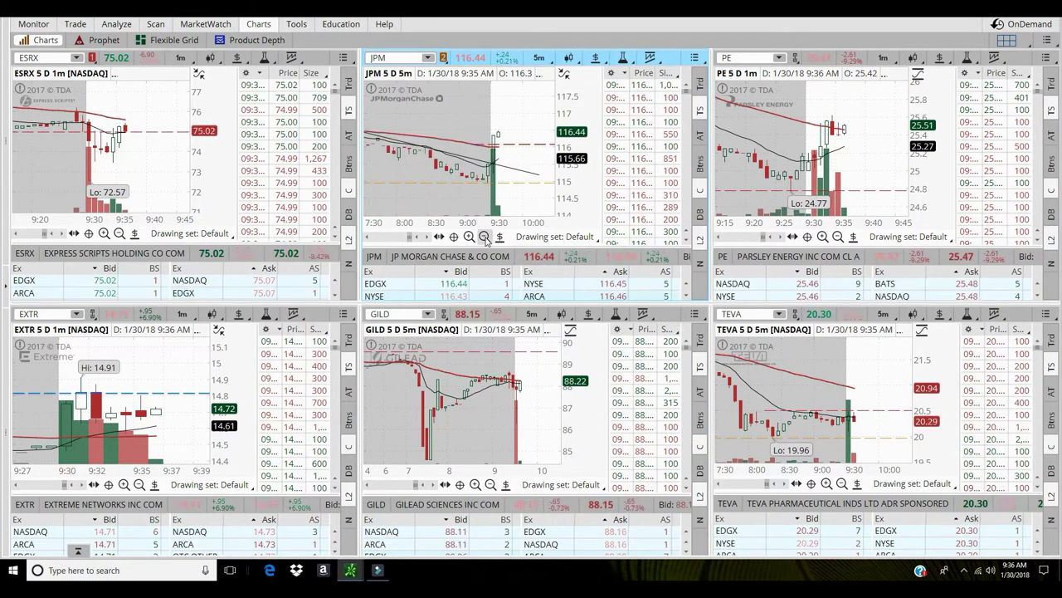
{"action": "left_click", "coordinate": [485, 238]}
{"action": "left_click", "coordinate": [484, 238]}
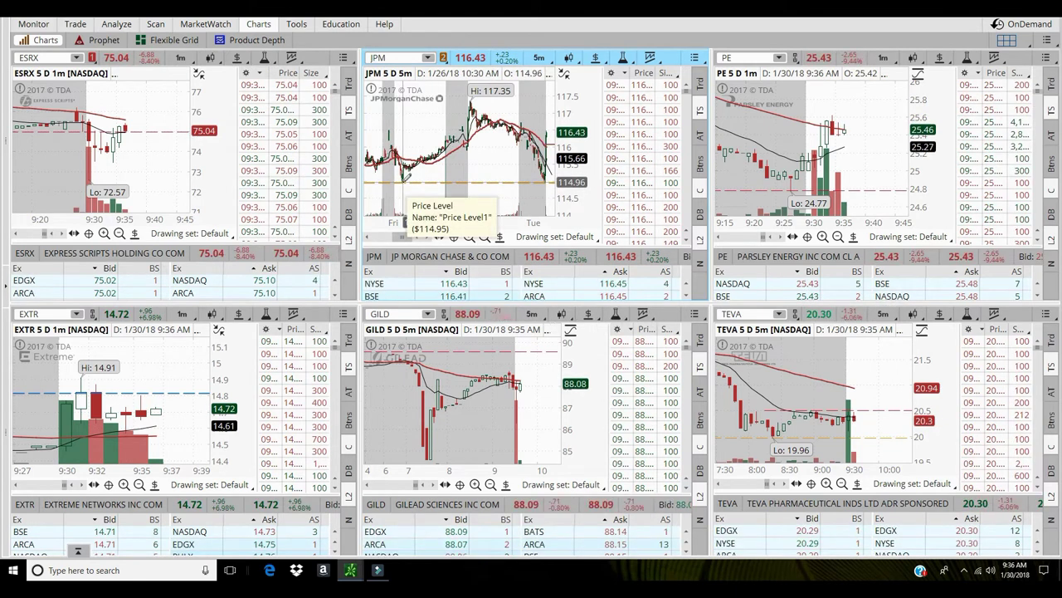
{"action": "left_click", "coordinate": [469, 237]}
{"action": "left_click", "coordinate": [469, 237]}
{"action": "left_click", "coordinate": [469, 237]}
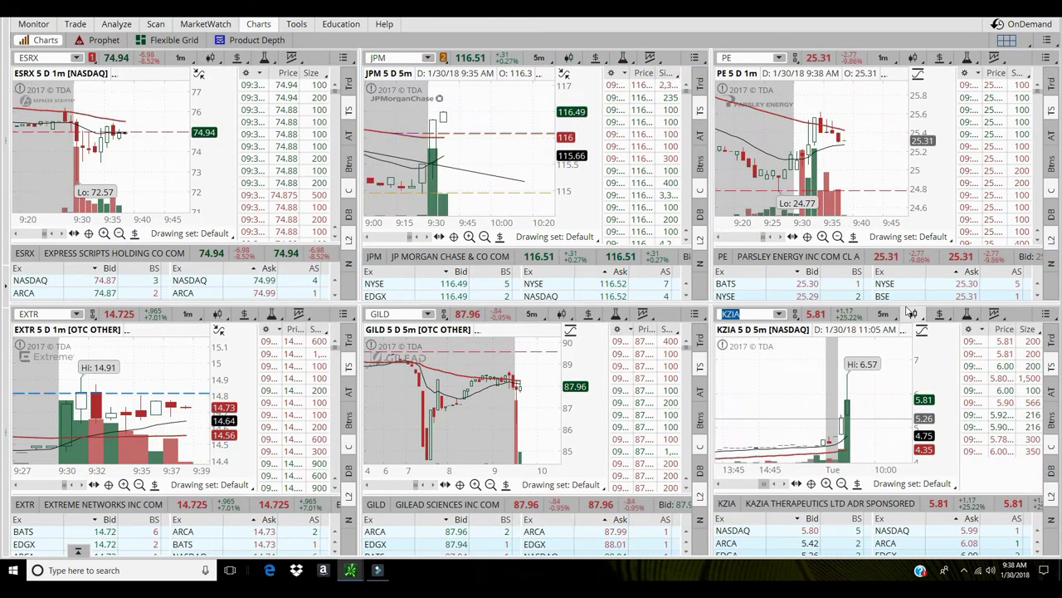
{"action": "left_click", "coordinate": [585, 152]}
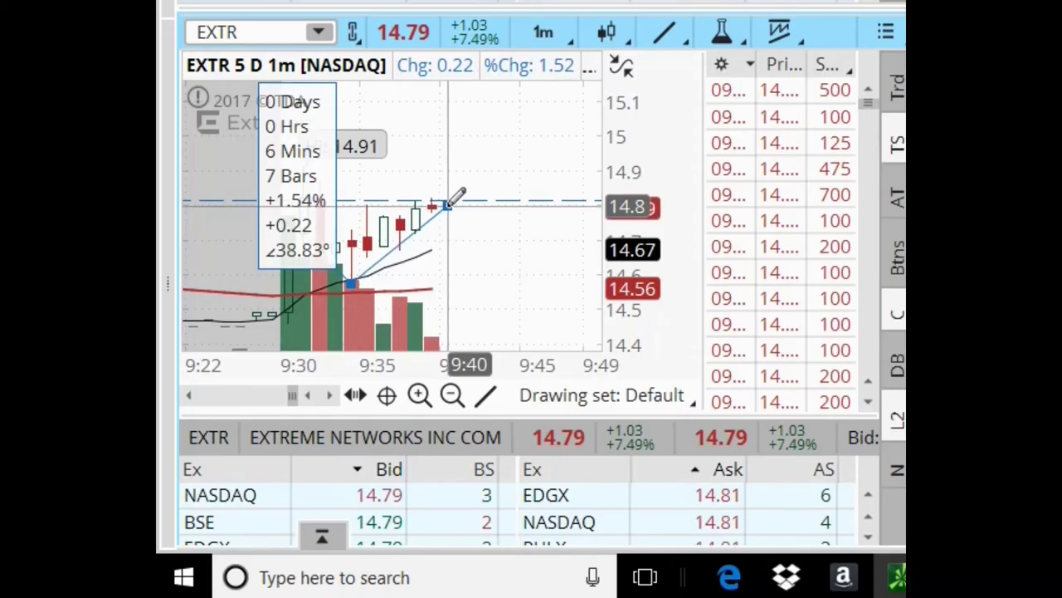
- Draw a rising trendline on the EXTR 1-minute chart from the 9:34 low to about 14.8 at 9:40
{"action": "left_click_drag", "start_coordinate": [135, 397], "coordinate": [140, 395]}
{"action": "left_click_drag", "start_coordinate": [460, 210], "coordinate": [463, 208]}
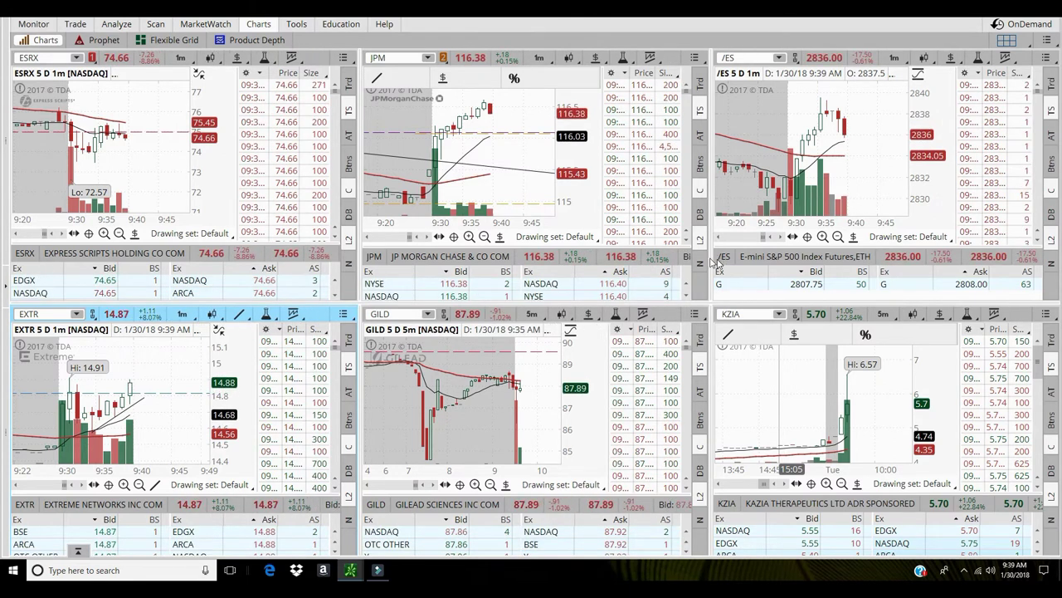
{"action": "left_click", "coordinate": [576, 124]}
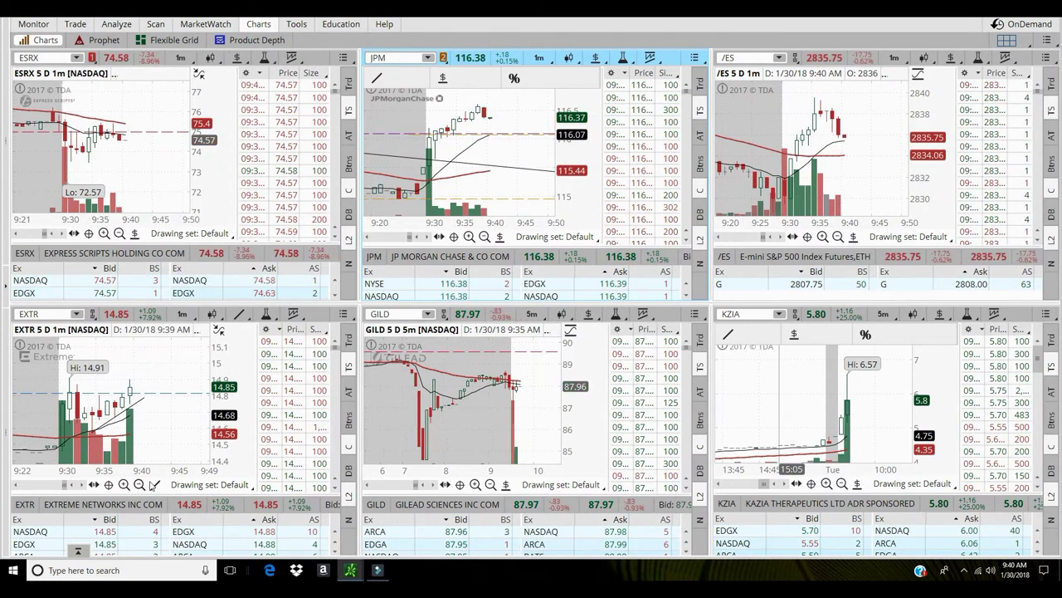
- Place a price level at about 14.89 on the EXTR 1-minute chart and colour it purple
{"action": "left_click", "coordinate": [155, 487]}
{"action": "left_click", "coordinate": [187, 230]}
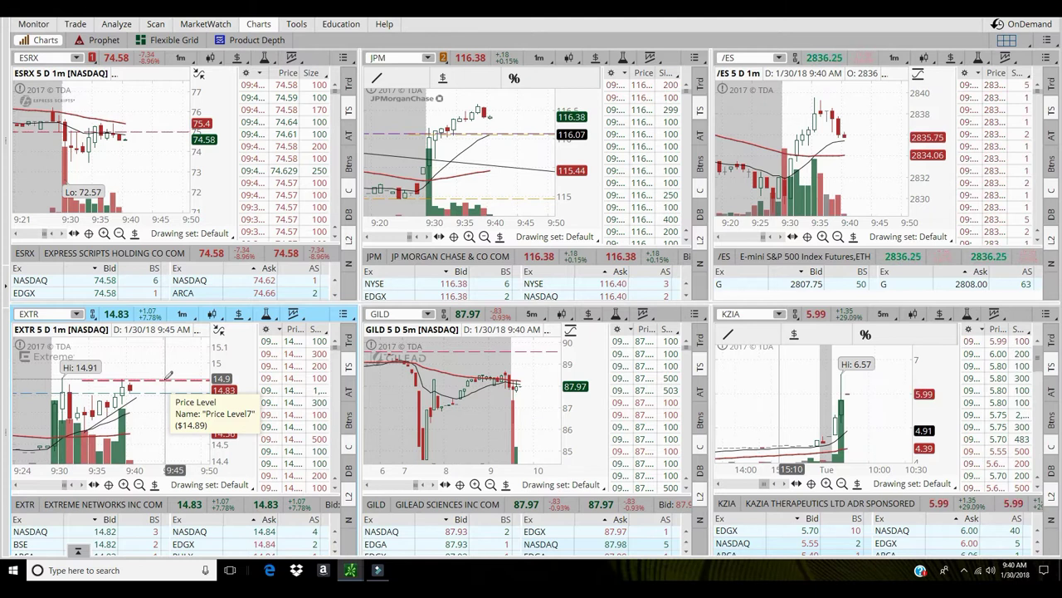
{"action": "right_click", "coordinate": [166, 384]}
{"action": "left_click", "coordinate": [199, 249]}
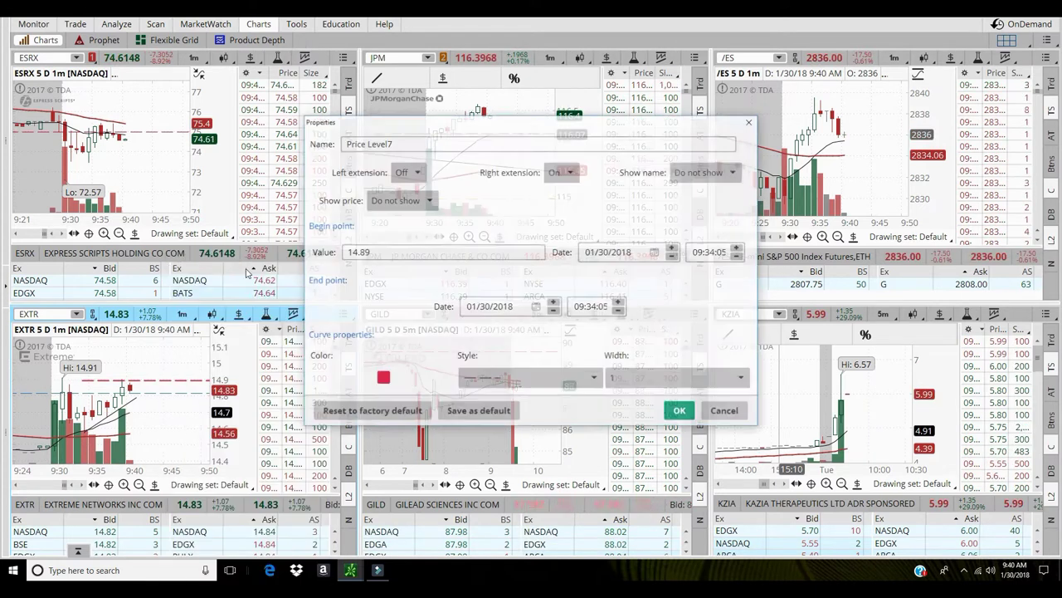
{"action": "left_click", "coordinate": [382, 379]}
{"action": "left_click", "coordinate": [358, 404]}
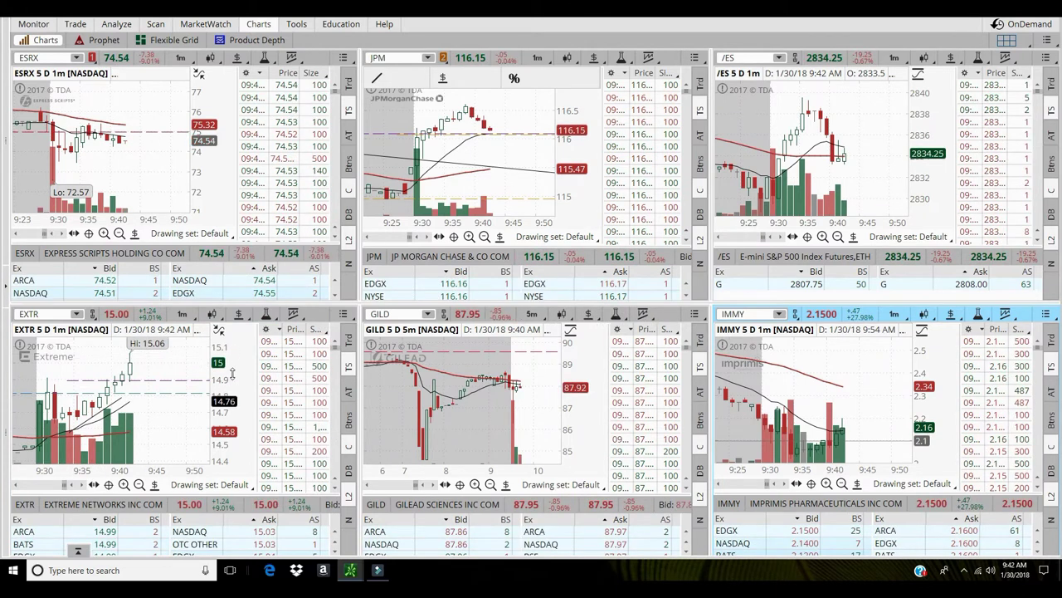
{"action": "left_click", "coordinate": [71, 352]}
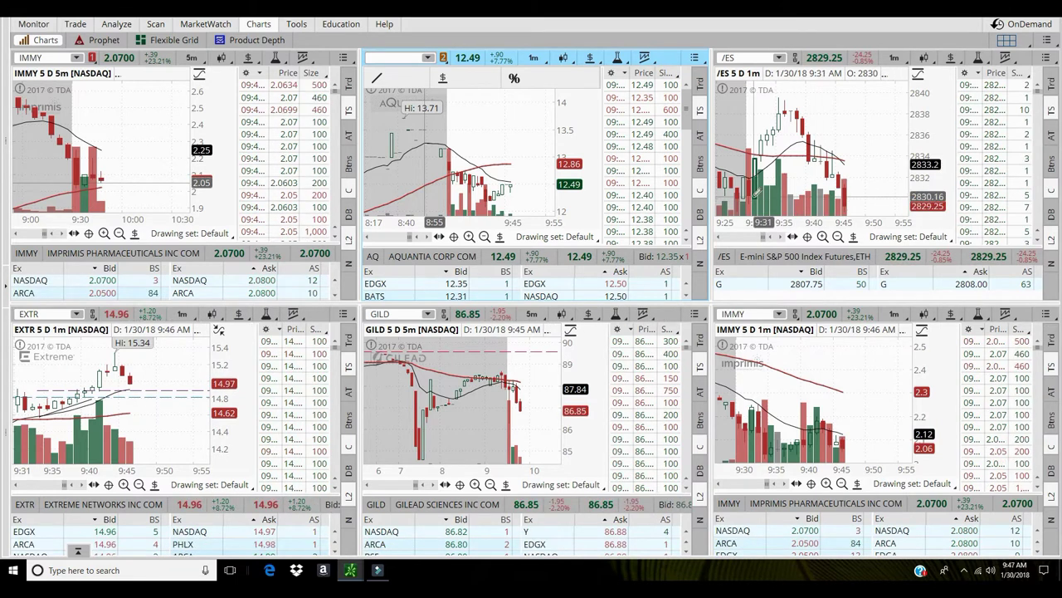
- Switch the /ES chart to the 1 Y : 1D time frame to inspect the most recent daily bars and price levels
{"action": "left_click", "coordinate": [894, 57]}
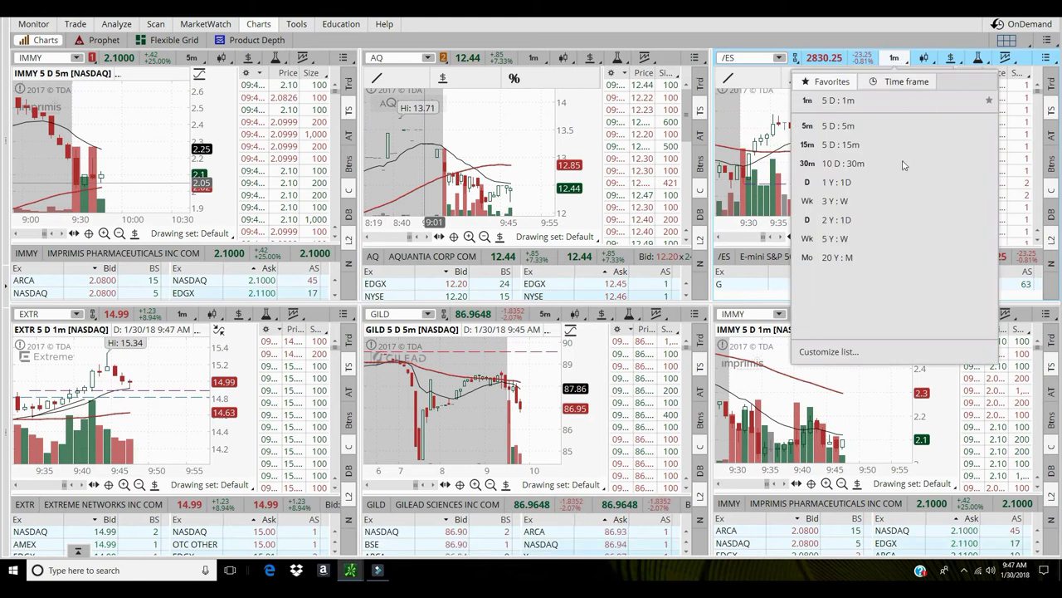
{"action": "left_click", "coordinate": [877, 184]}
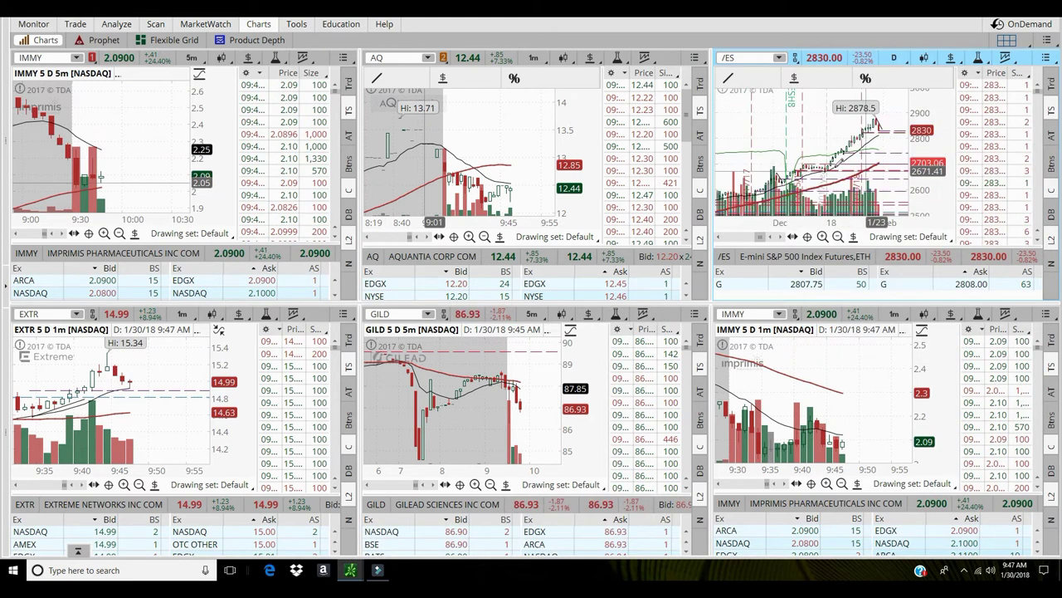
{"action": "scroll", "coordinate": [839, 156], "scroll_direction": "up", "scroll_amount": 5}
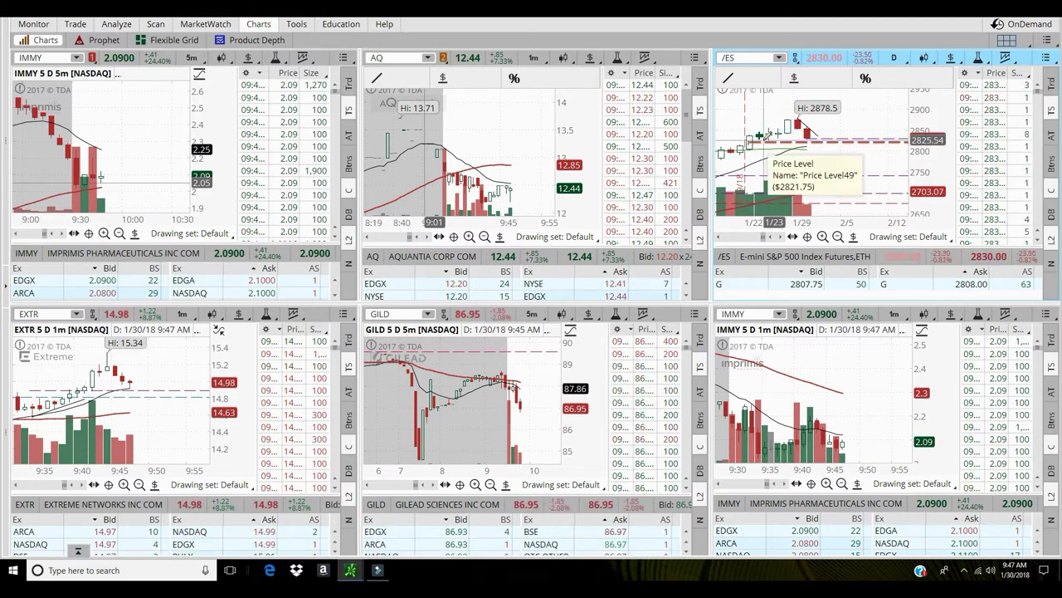
- Set the /ES chart to the 5 D : 5m time frame and focus on the current session
{"action": "left_click", "coordinate": [894, 58]}
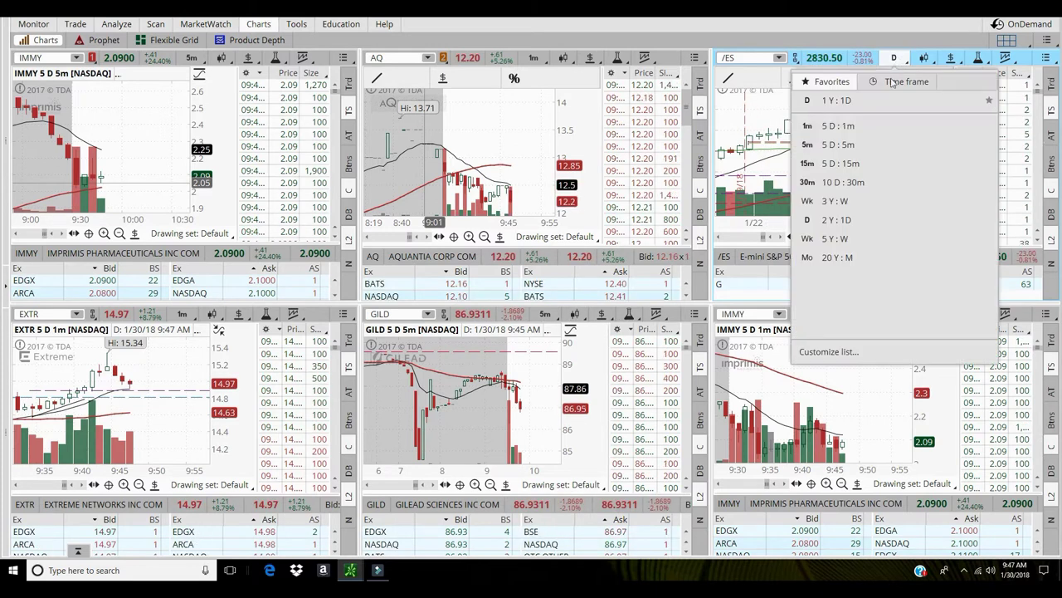
{"action": "left_click", "coordinate": [880, 144]}
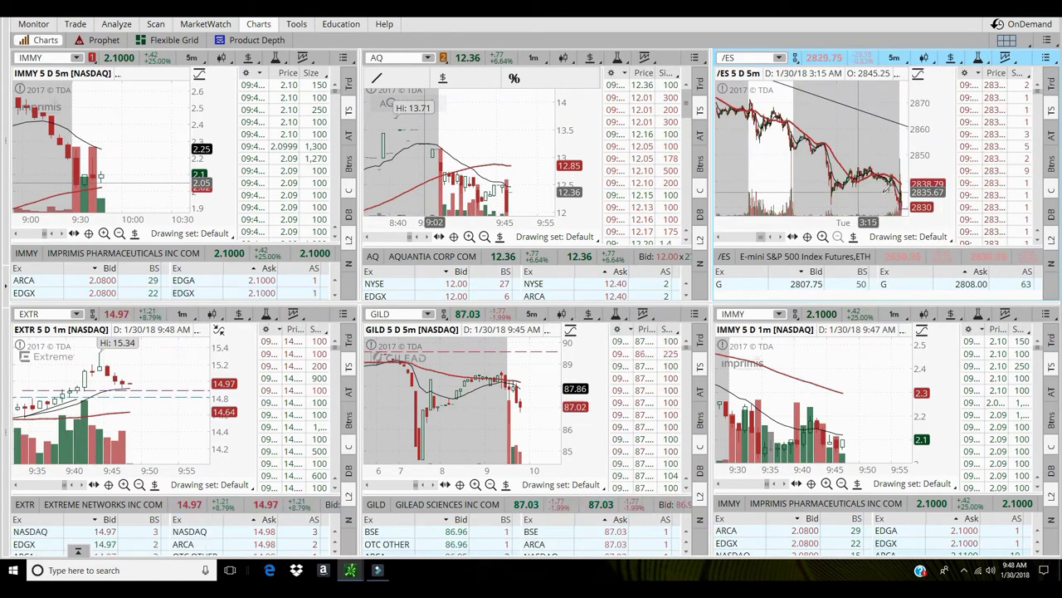
{"action": "scroll", "coordinate": [867, 193], "scroll_direction": "up", "scroll_amount": 5}
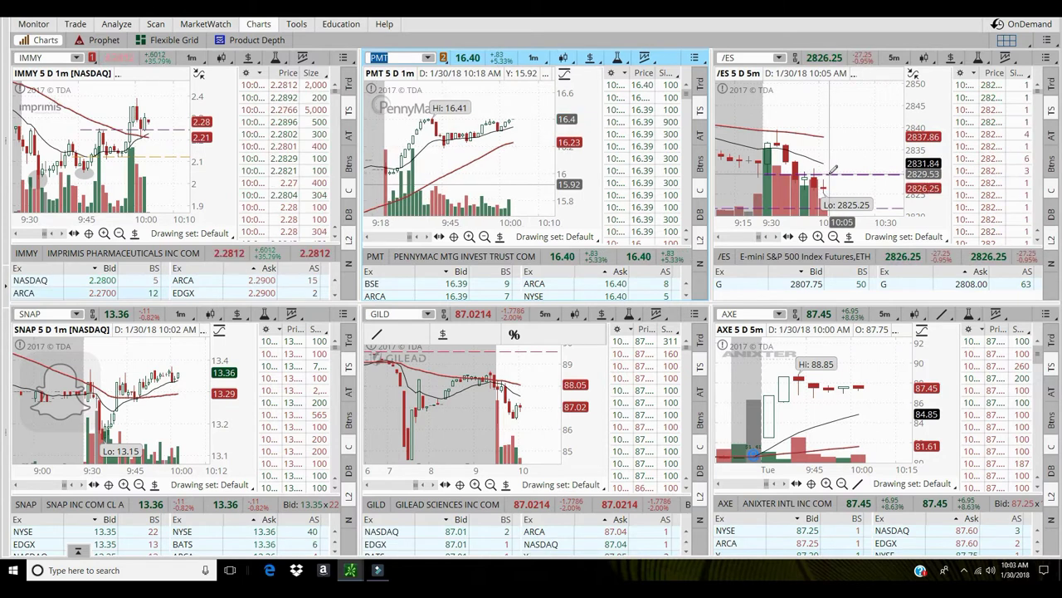
- Adjust the price scale of the /ES 5-minute chart to show the session low and the levels around it
{"action": "left_click", "coordinate": [760, 314]}
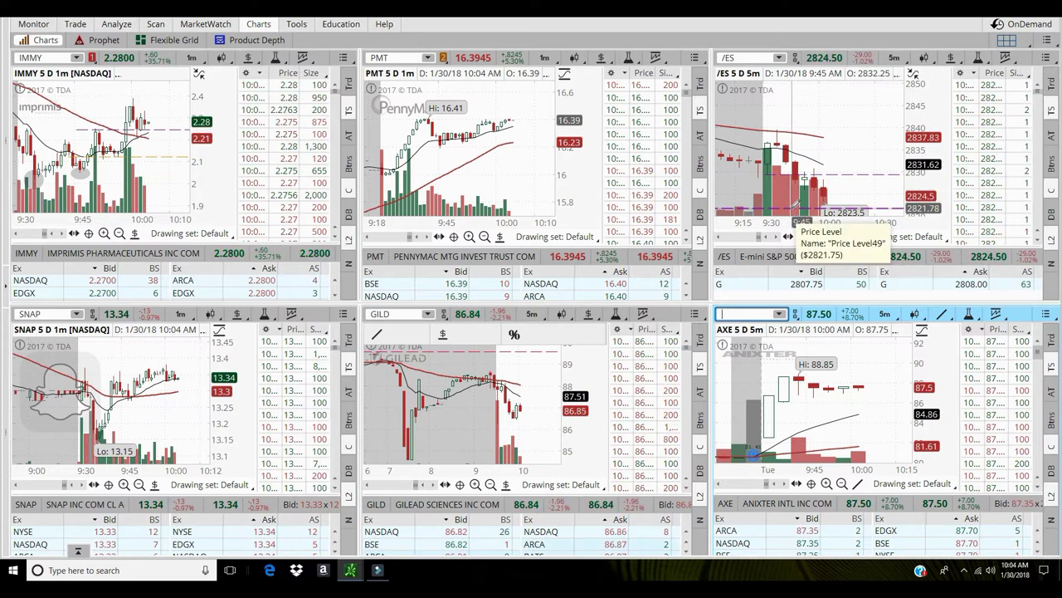
{"action": "left_click", "coordinate": [924, 147]}
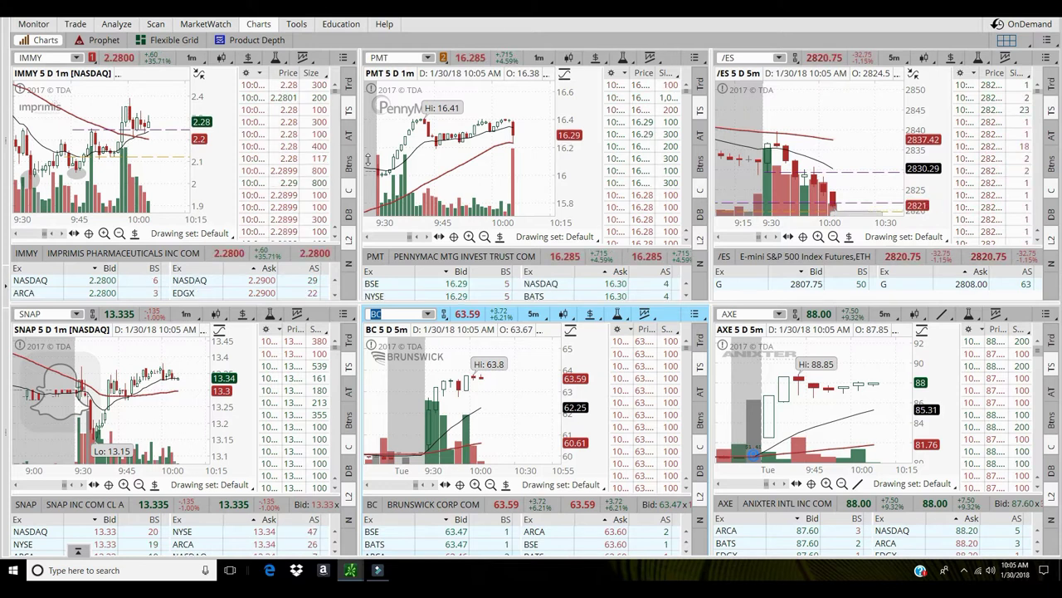
{"action": "left_click", "coordinate": [934, 129]}
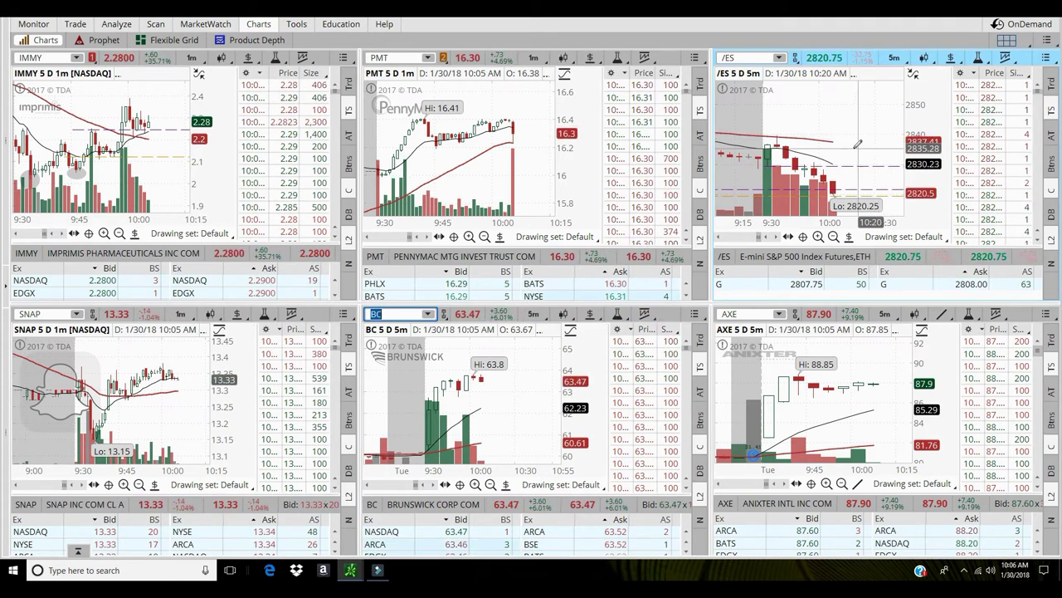
- Change the colour of the price level at 2826.16 on the /ES 5-minute chart to purple
{"action": "left_click", "coordinate": [834, 238]}
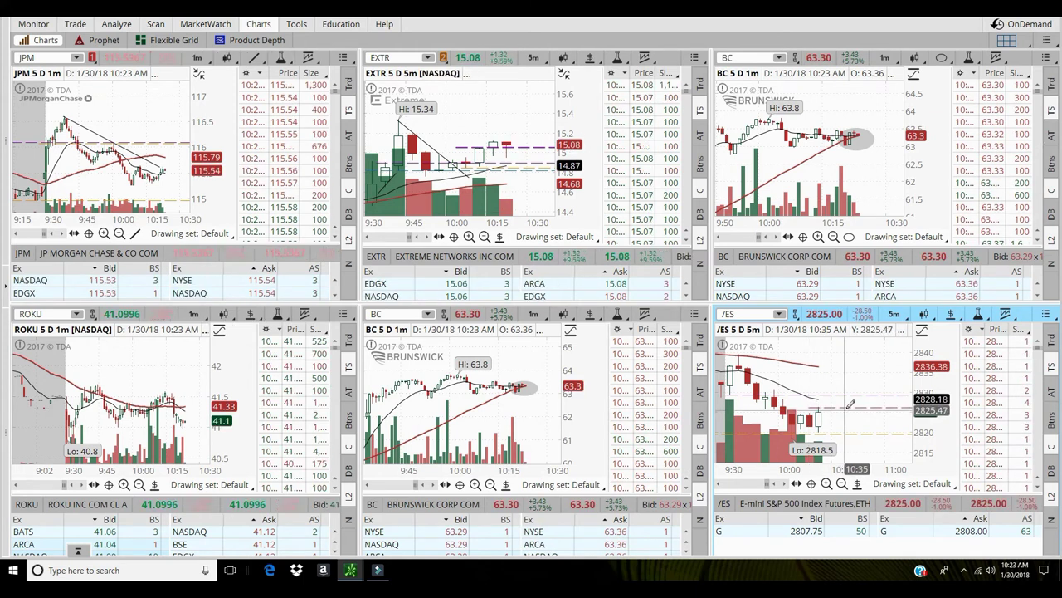
{"action": "right_click", "coordinate": [843, 403]}
{"action": "left_click", "coordinate": [915, 259]}
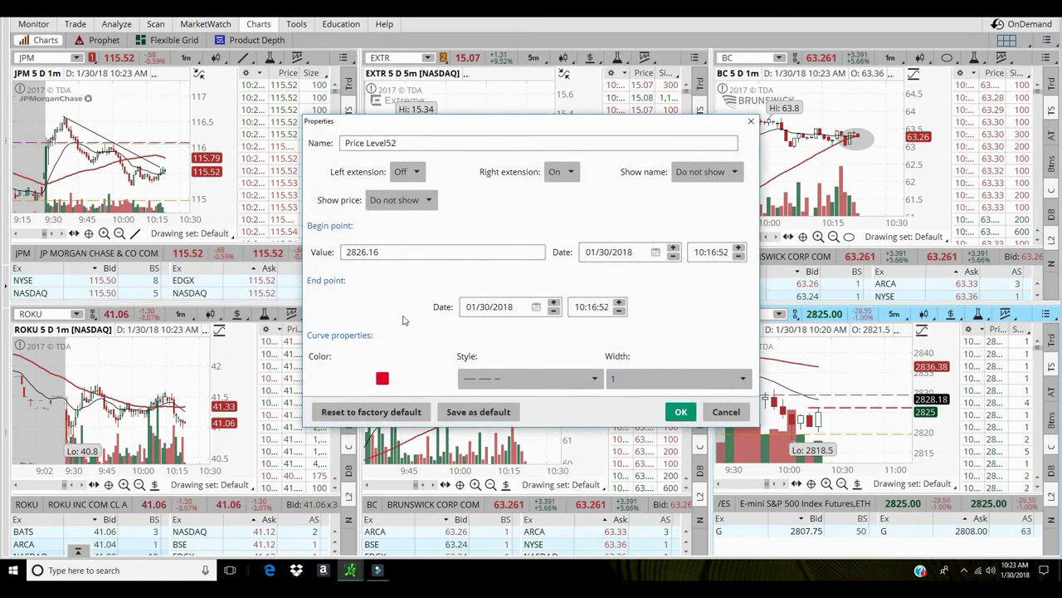
{"action": "left_click", "coordinate": [383, 379]}
{"action": "left_click", "coordinate": [360, 405]}
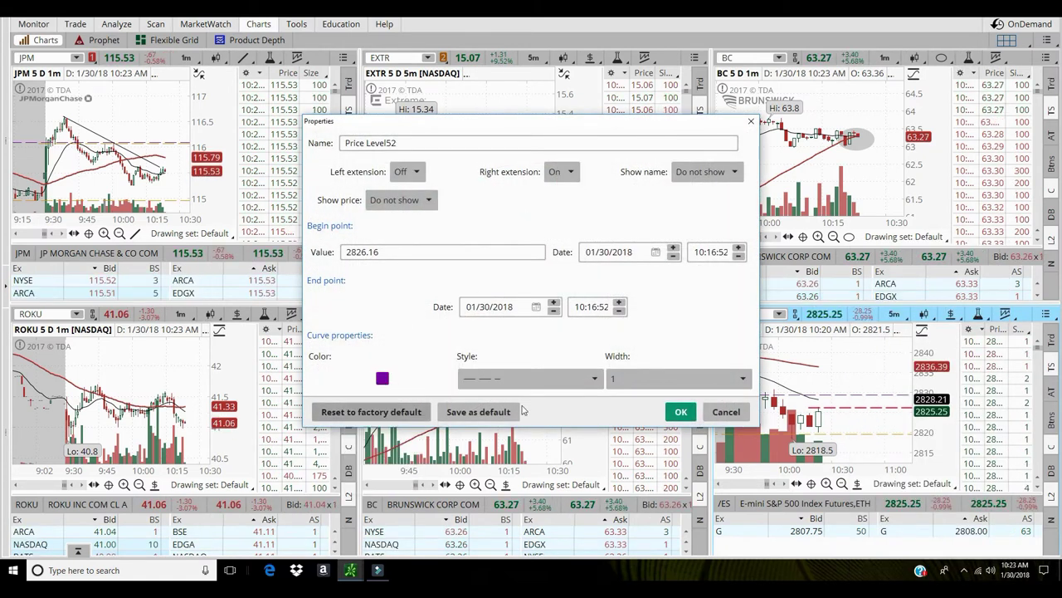
{"action": "left_click", "coordinate": [681, 412]}
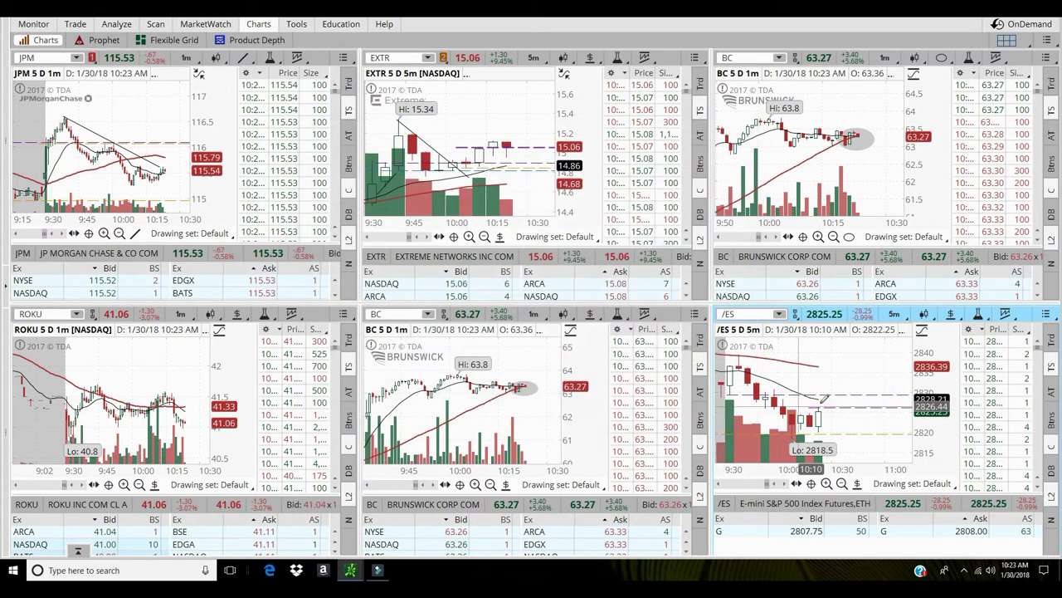
- Change the colour of the price level at 2829.35 on the /ES 5-minute chart to orange
{"action": "right_click", "coordinate": [865, 390]}
{"action": "left_click", "coordinate": [880, 251]}
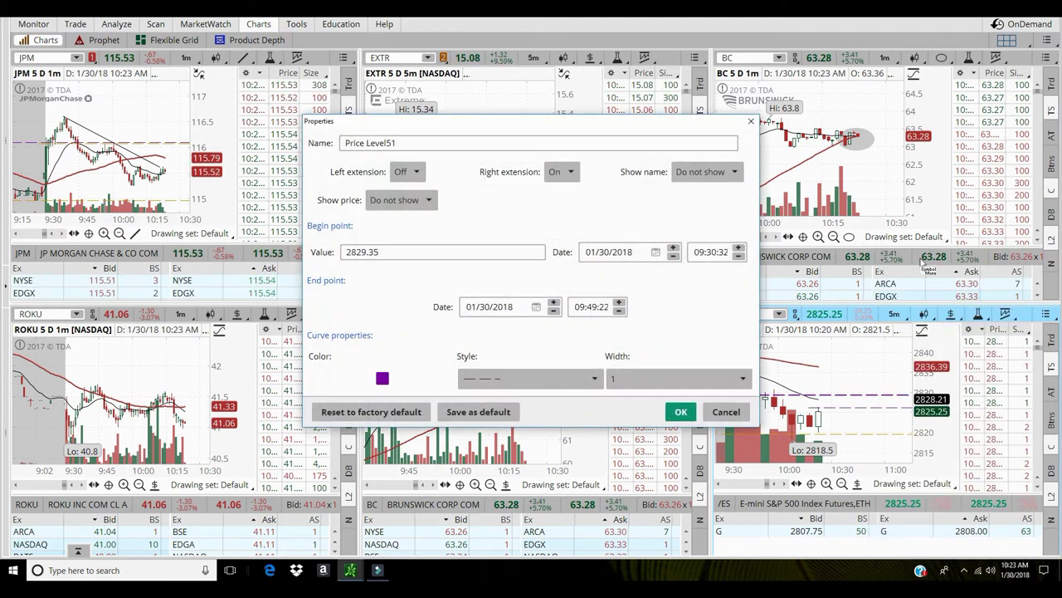
{"action": "left_click", "coordinate": [382, 378]}
{"action": "left_click", "coordinate": [358, 421]}
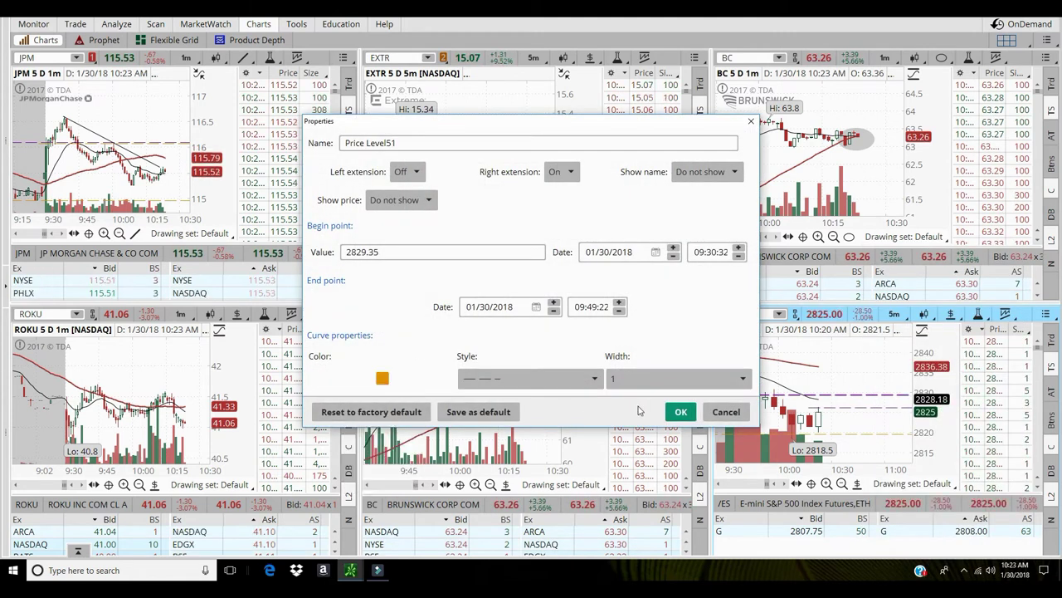
{"action": "left_click", "coordinate": [676, 411]}
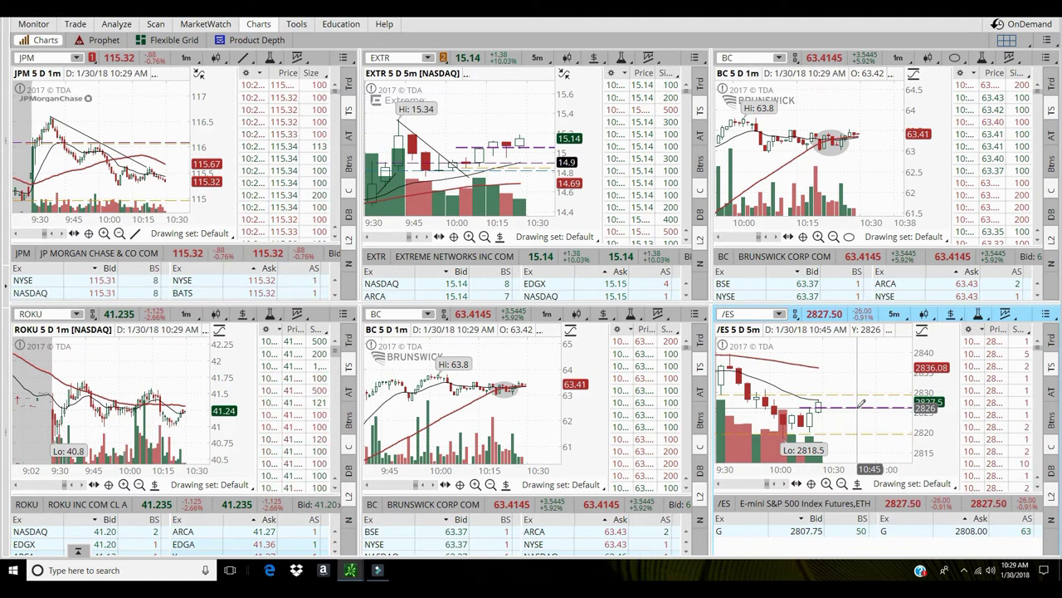
- Replace BC with JPM in the 1-minute chart beside EXTR and inspect its trendline and levels
{"action": "scroll", "coordinate": [861, 405], "scroll_direction": "up", "scroll_amount": 3}
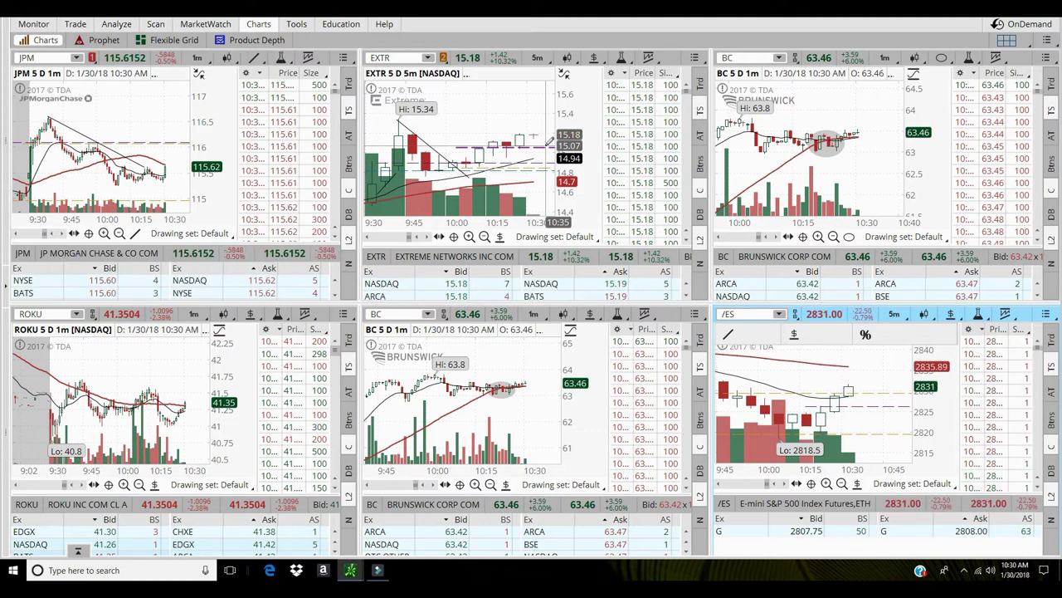
{"action": "type", "text": "JPM"}
{"action": "key", "text": "Return"}
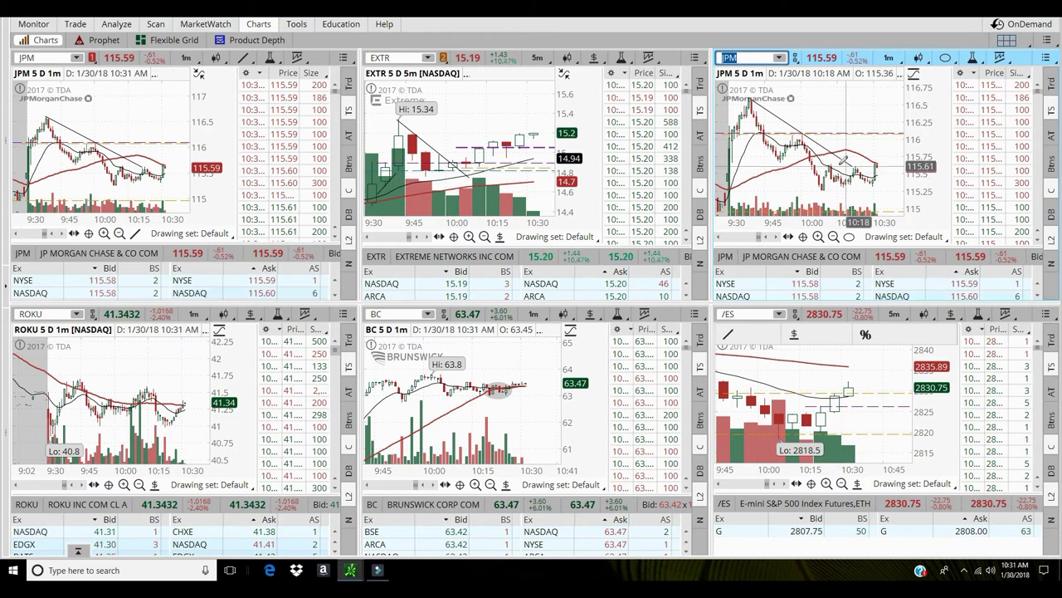
{"action": "right_click", "coordinate": [822, 139]}
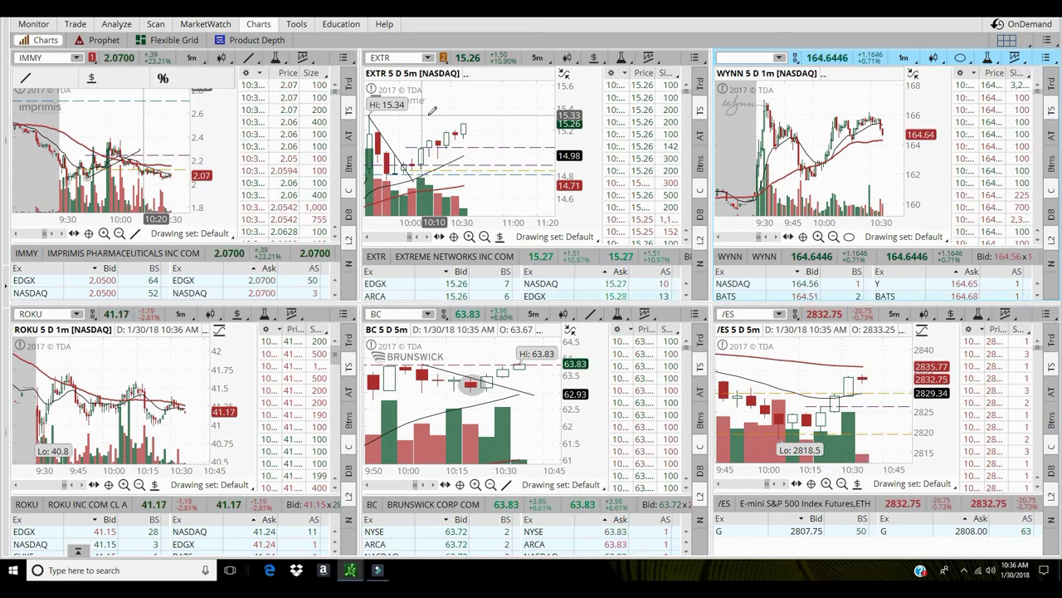
- Move the orange price level on the EXTR 5-minute chart to 15.06
{"action": "right_click", "coordinate": [514, 174]}
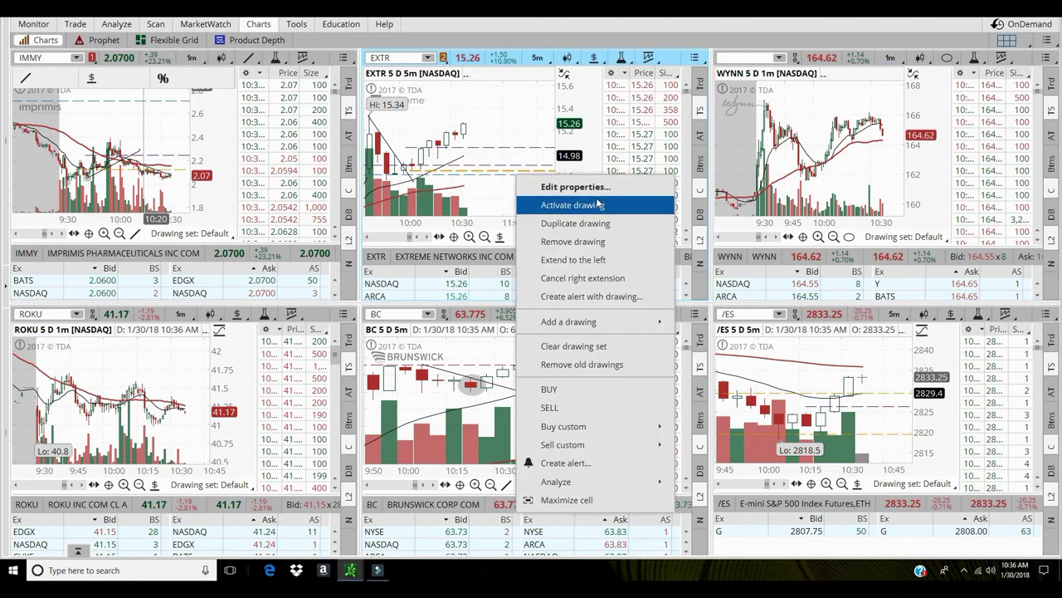
{"action": "left_click", "coordinate": [575, 187]}
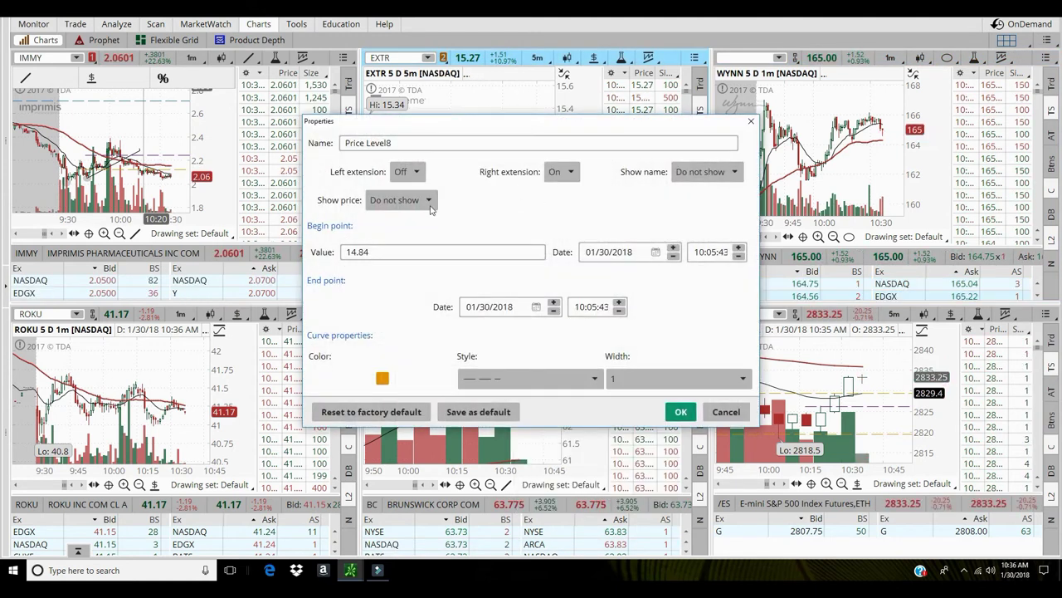
{"action": "left_click", "coordinate": [387, 254]}
{"action": "key", "text": "BackSpace"}
{"action": "key", "text": "BackSpace"}
{"action": "key", "text": "BackSpace"}
{"action": "key", "text": "BackSpace"}
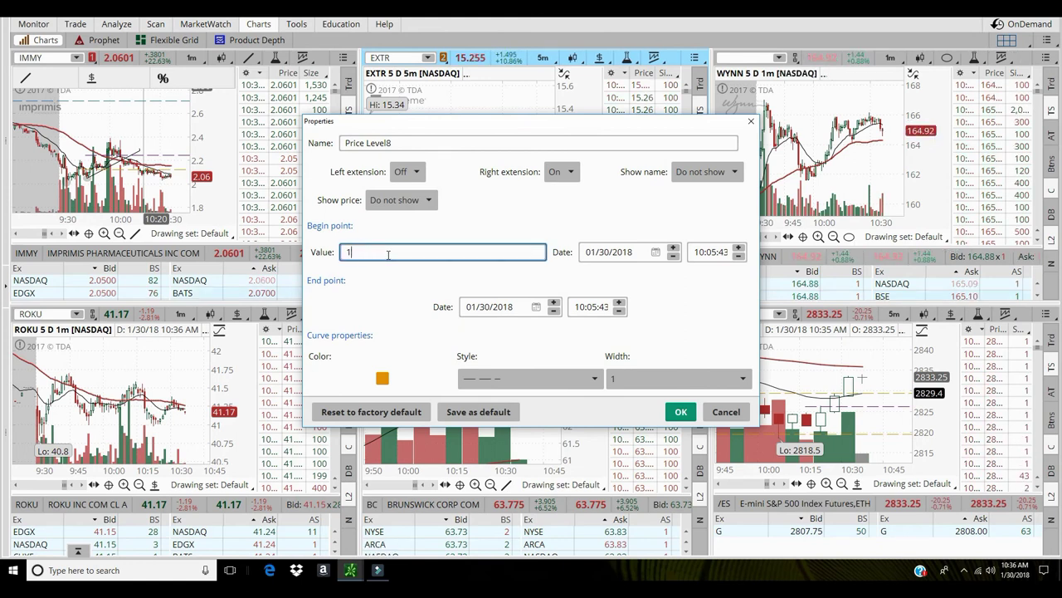
{"action": "type", "text": "15.06"}
{"action": "left_click", "coordinate": [682, 412]}
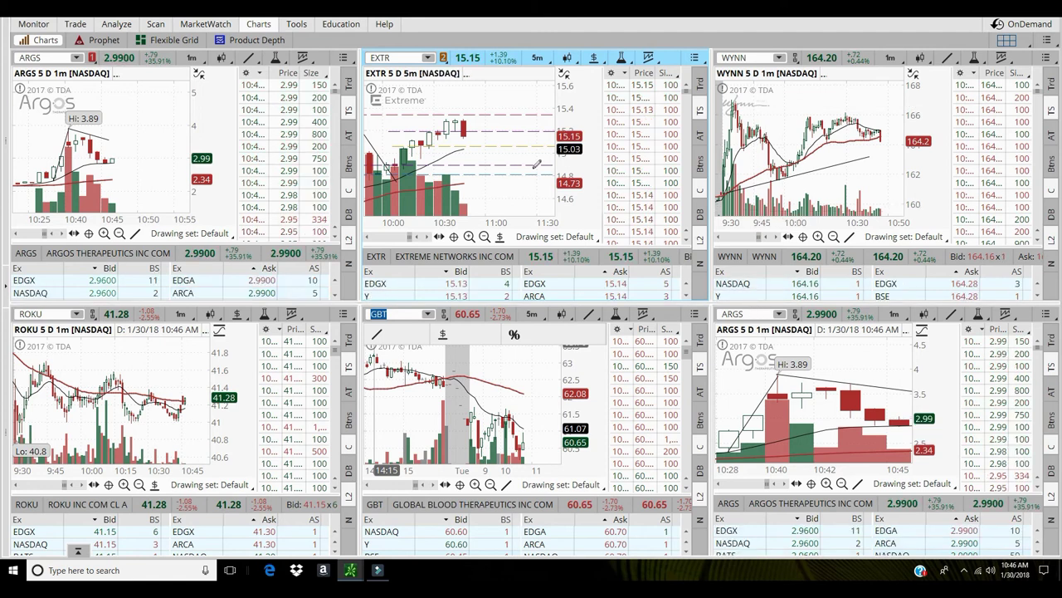
- Load /ES in the 1-minute chart in place of WYNN
{"action": "left_click", "coordinate": [772, 57]}
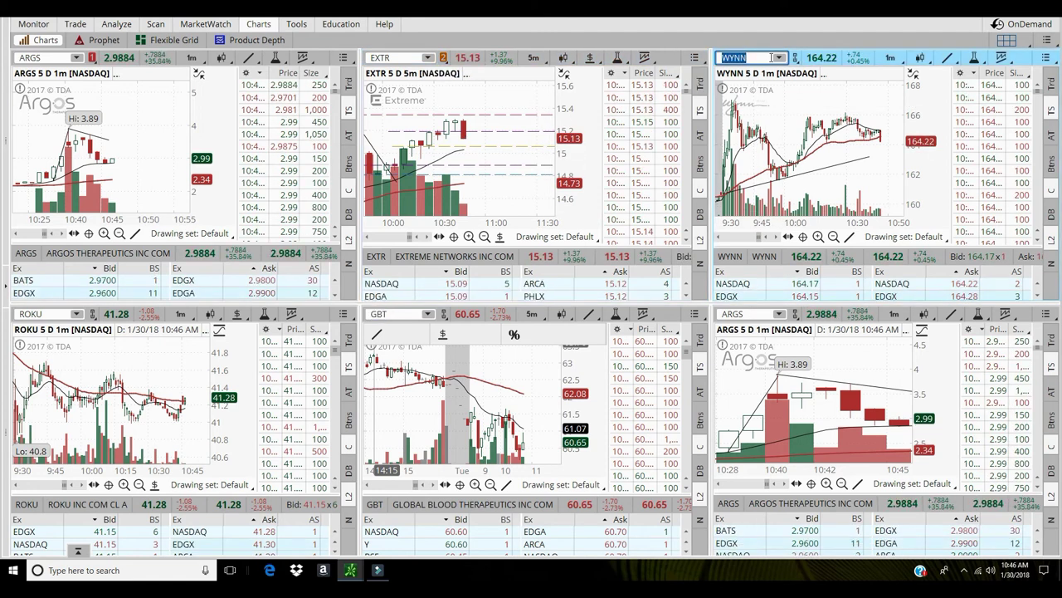
{"action": "type", "text": "/ES"}
{"action": "key", "text": "Return"}
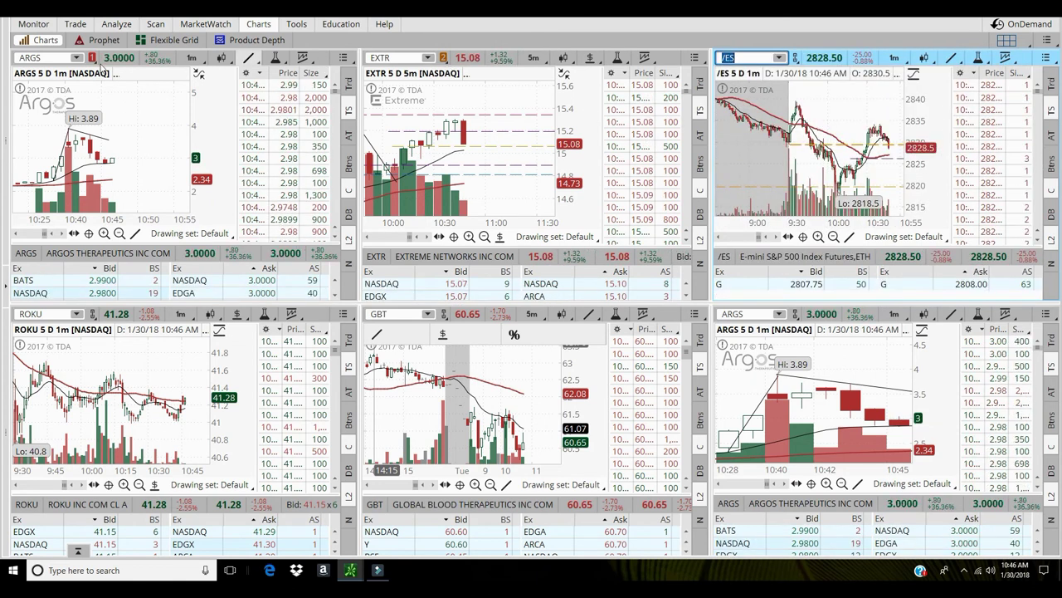
- Load IMMY in place of ARGS in the 1-minute chart above ROKU and focus it on the current session
{"action": "left_click", "coordinate": [53, 57]}
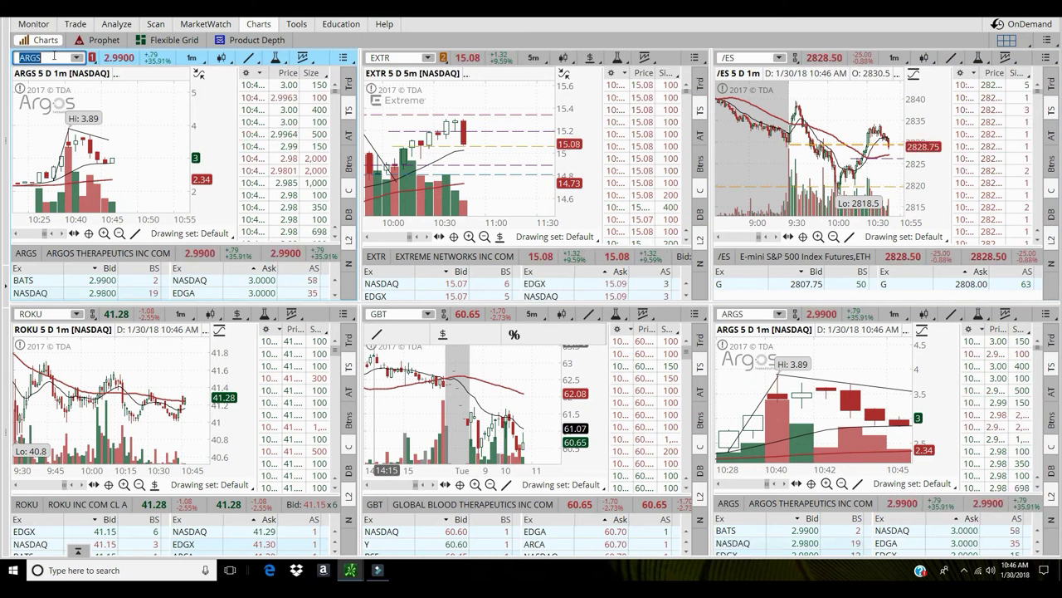
{"action": "type", "text": "IM"}
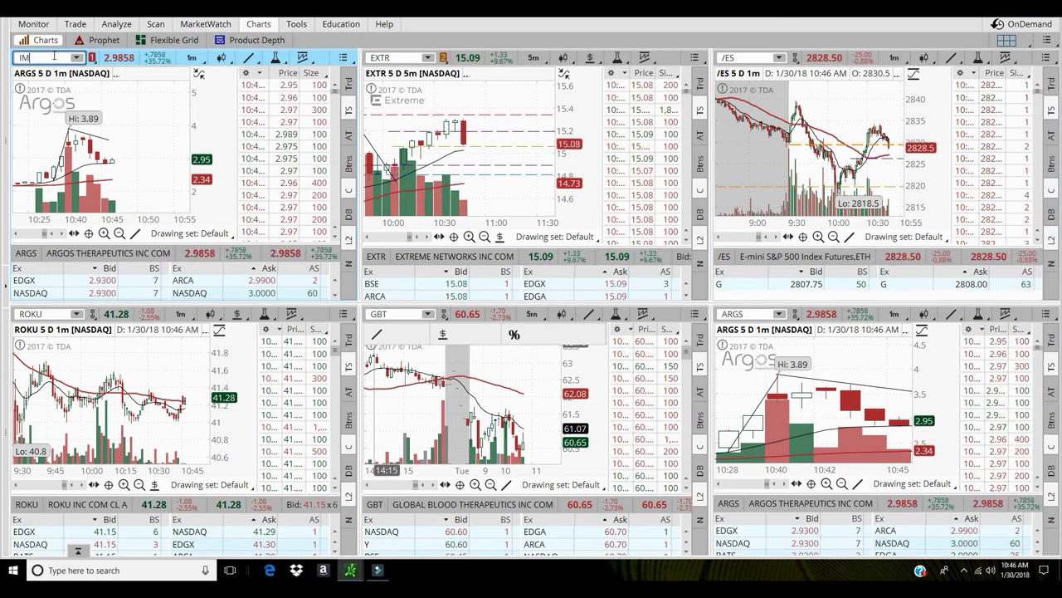
{"action": "type", "text": "MY"}
{"action": "key", "text": "Return"}
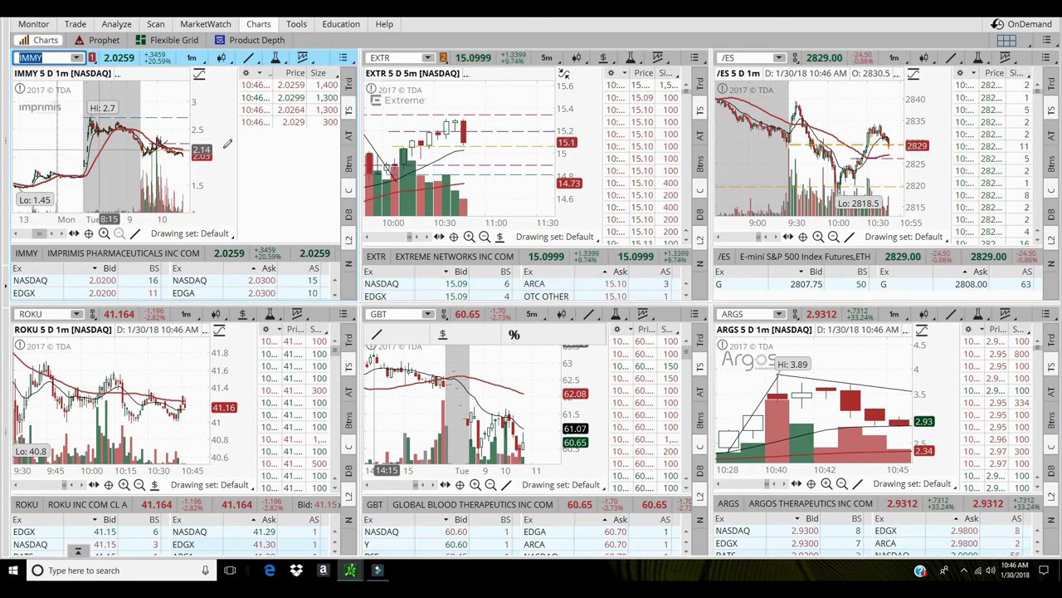
{"action": "scroll", "coordinate": [166, 150], "scroll_direction": "up", "scroll_amount": 5}
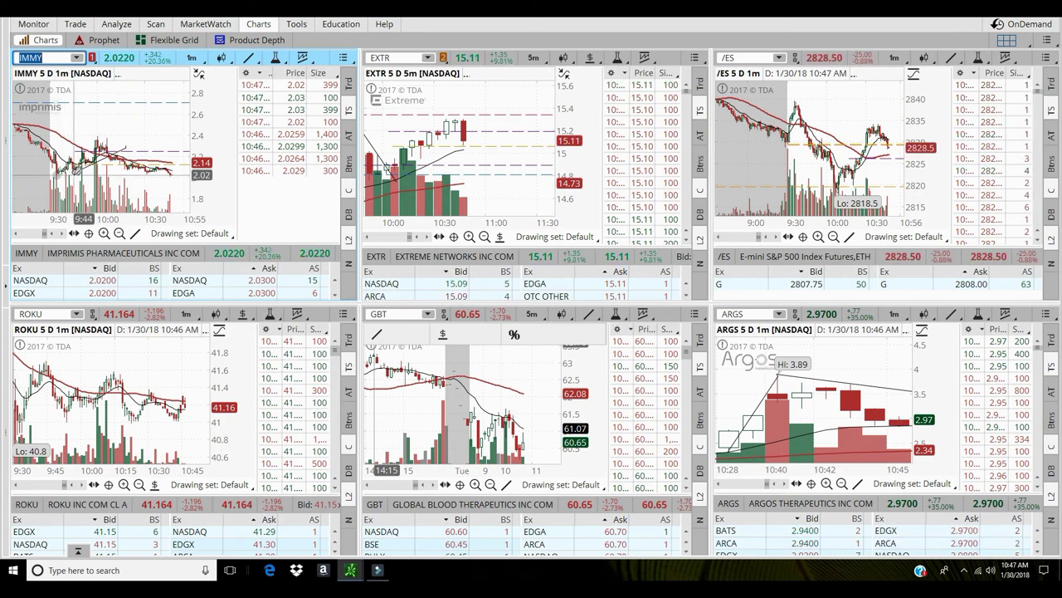
{"action": "scroll", "coordinate": [83, 170], "scroll_direction": "up", "scroll_amount": 4}
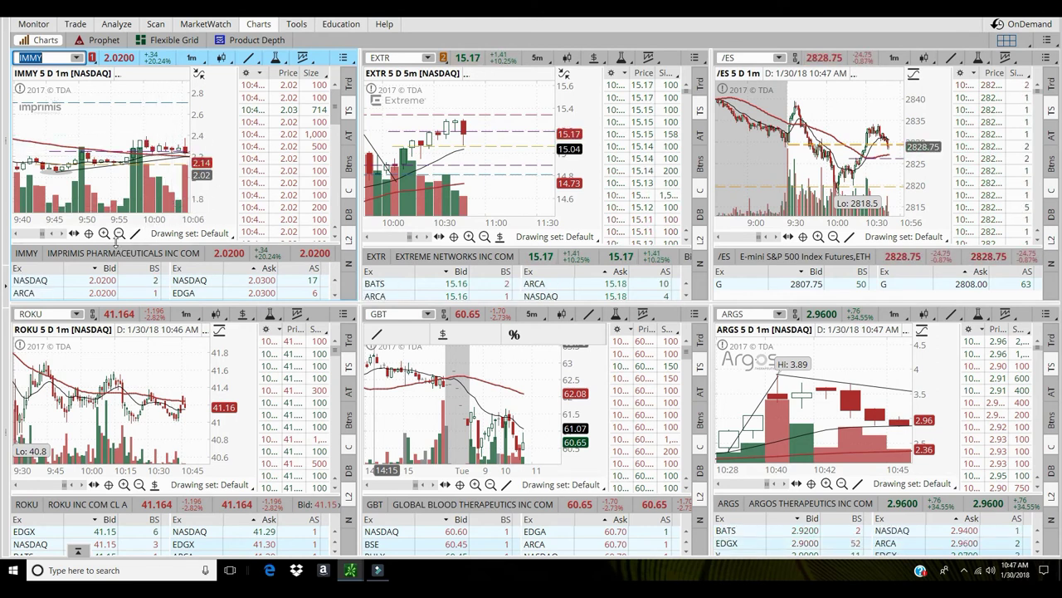
{"action": "left_click", "coordinate": [119, 235]}
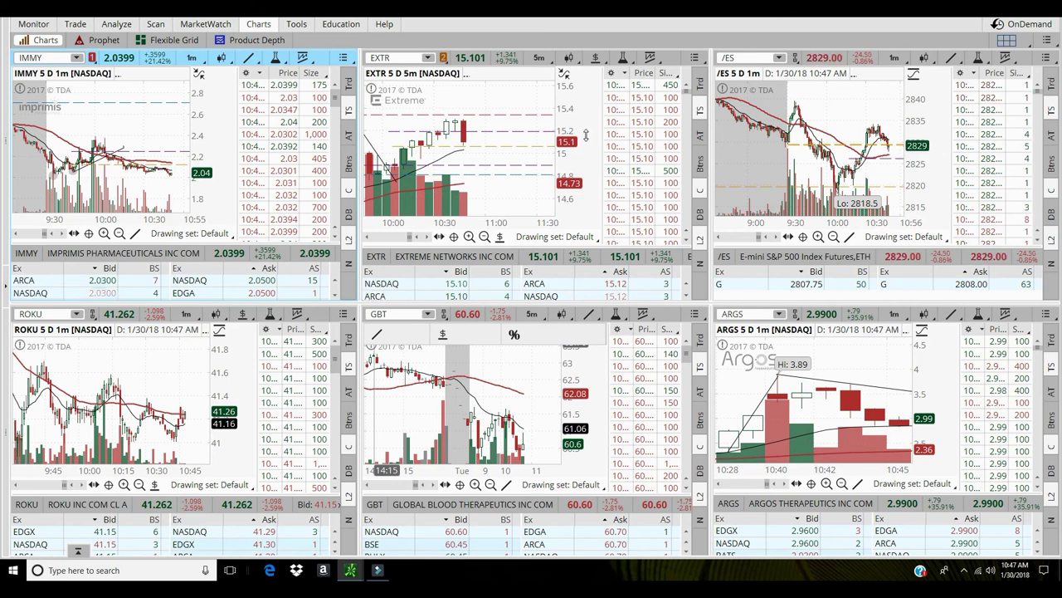
- Adjust the price scales of the EXTR and IMMY charts to inspect price against the marked levels
{"action": "left_click", "coordinate": [585, 133]}
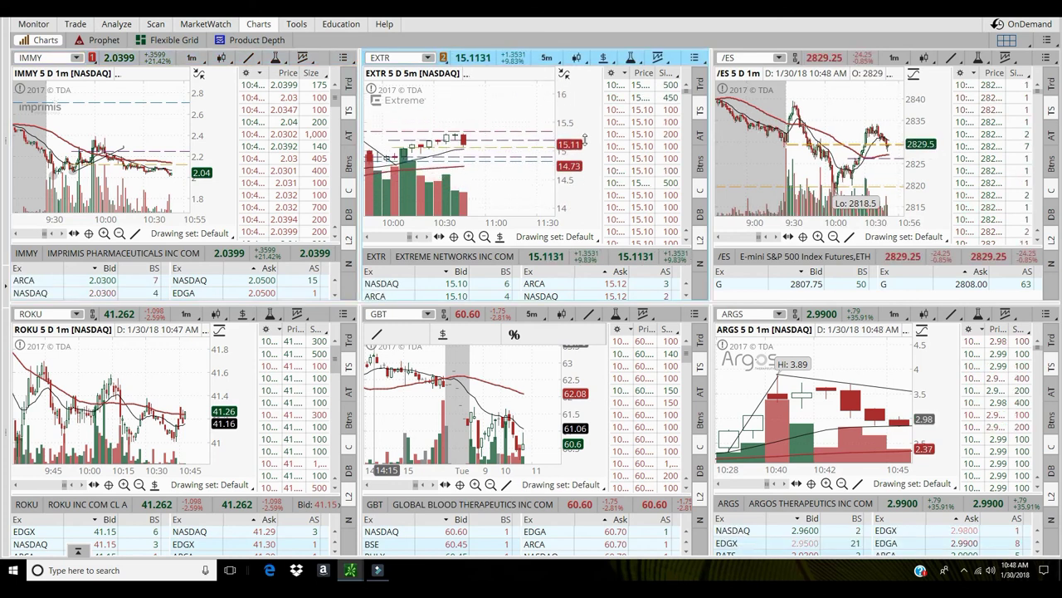
{"action": "left_click_drag", "start_coordinate": [585, 141], "coordinate": [586, 129]}
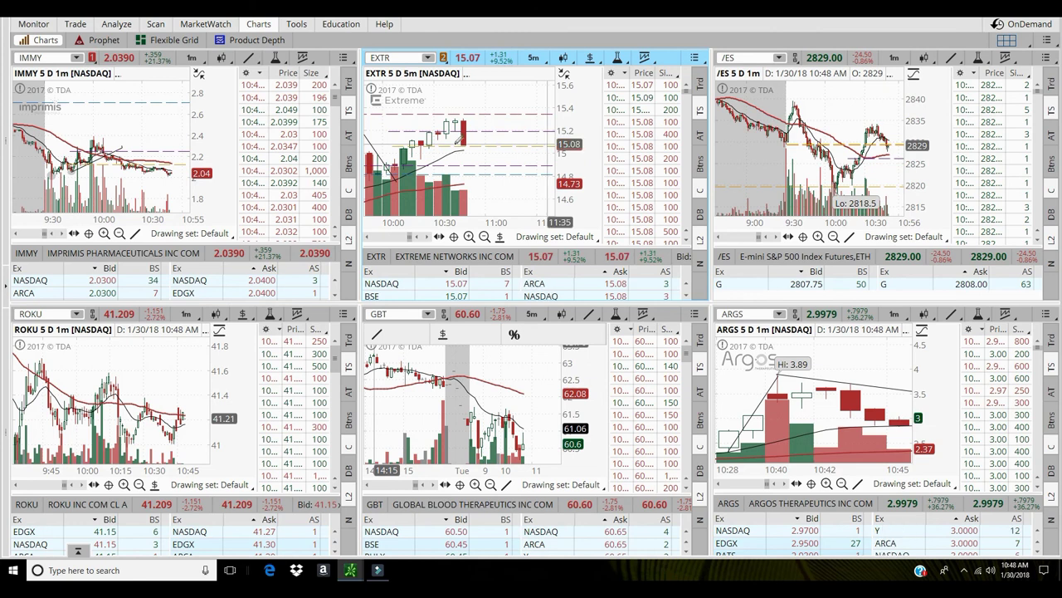
{"action": "left_click", "coordinate": [214, 151]}
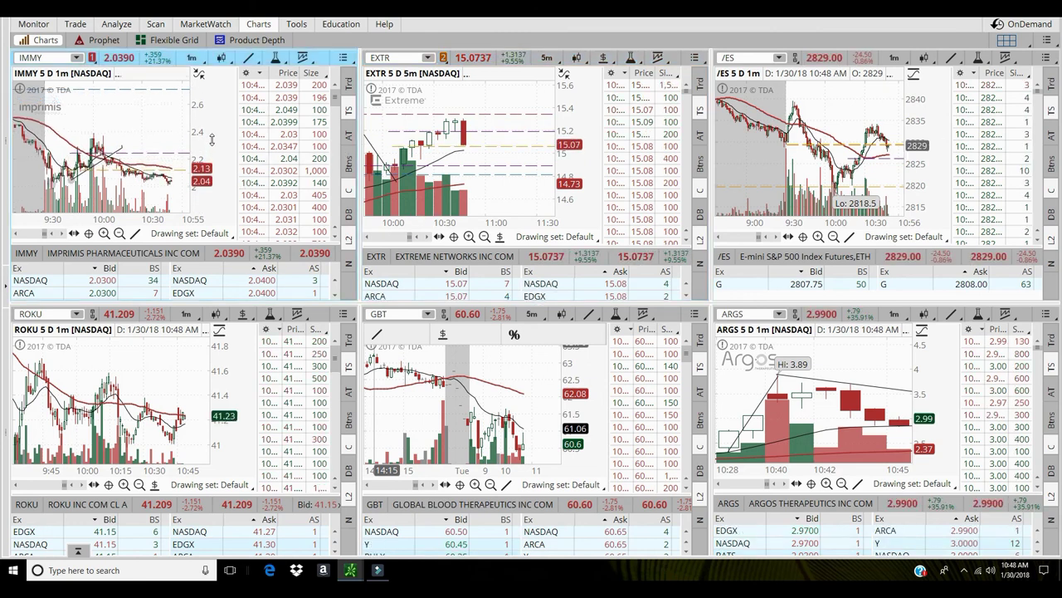